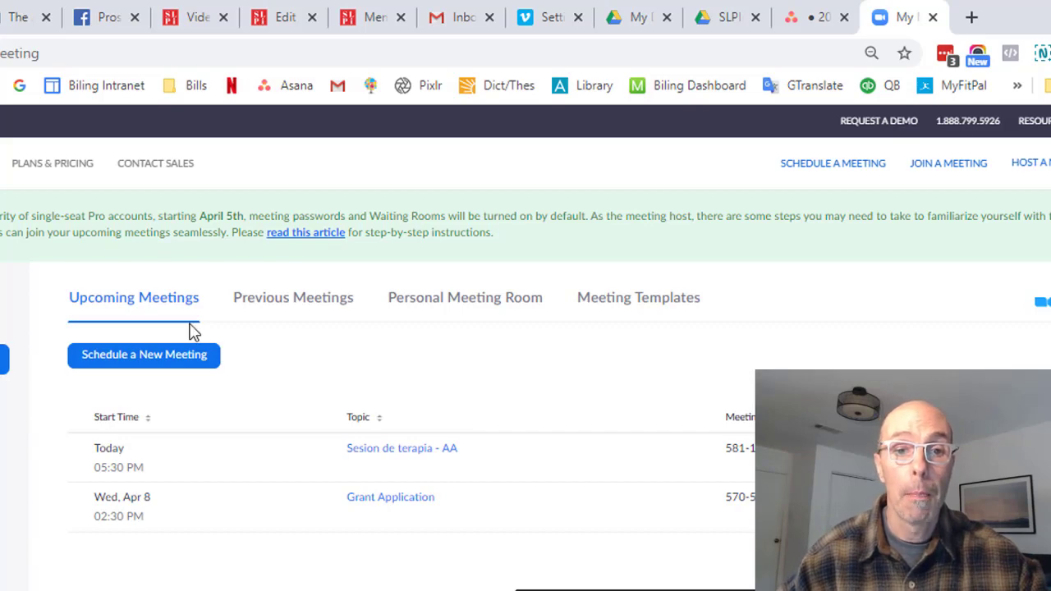
- Begin scheduling a new meeting and look over its date, duration and time zone settings
{"action": "left_click", "coordinate": [175, 362]}
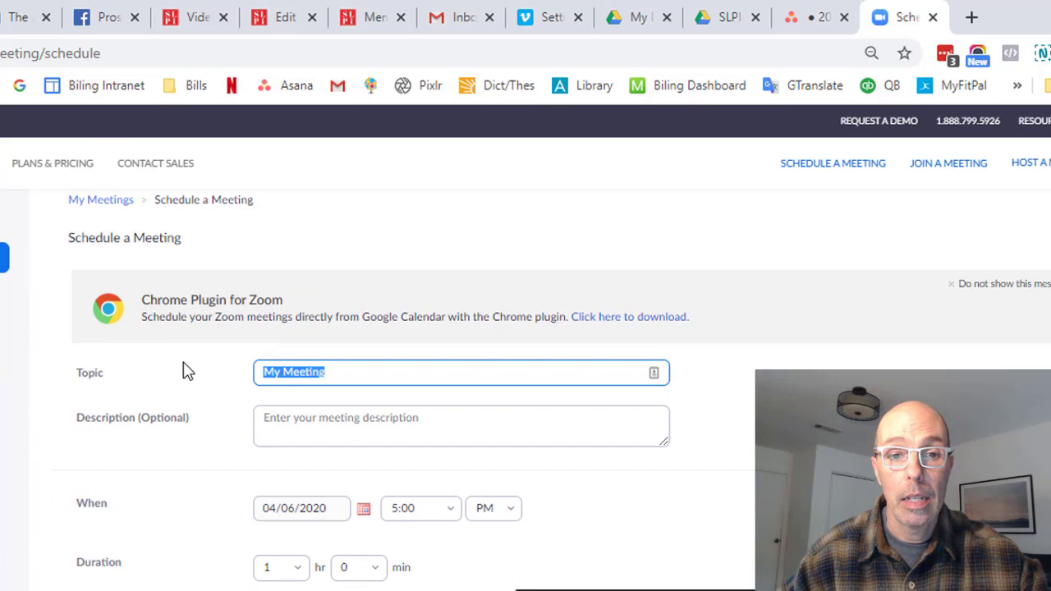
{"action": "scroll", "coordinate": [188, 371], "scroll_direction": "down", "scroll_amount": 1}
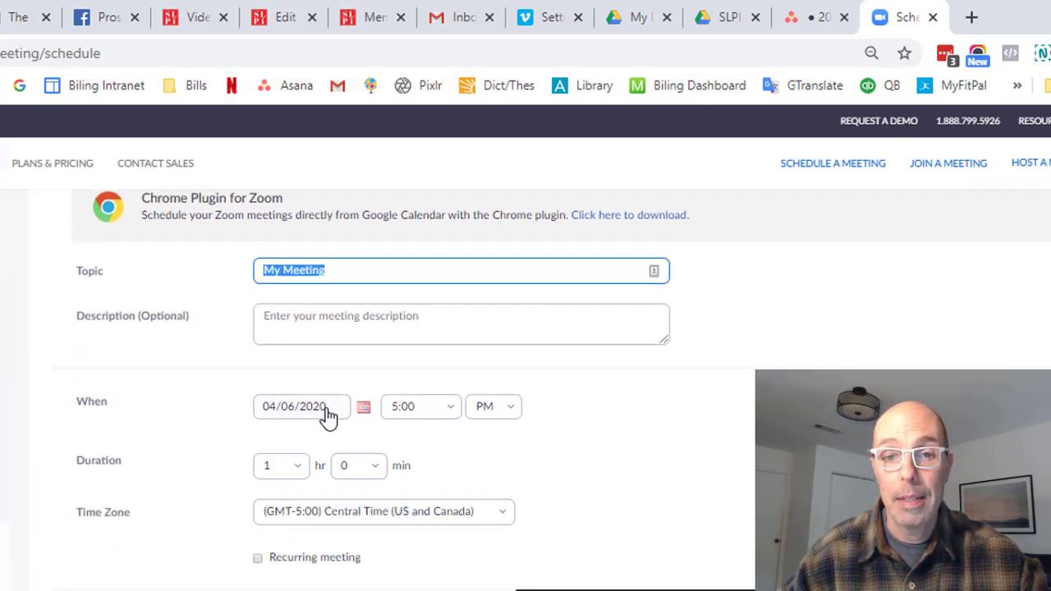
{"action": "scroll", "coordinate": [324, 415], "scroll_direction": "down", "scroll_amount": 3}
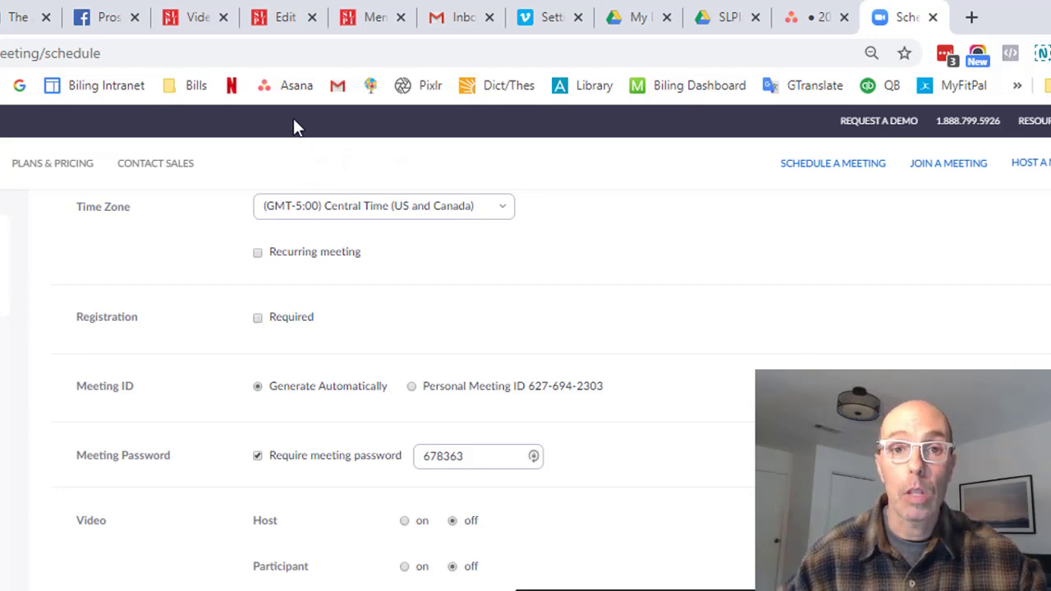
- Switch to the website's members page and open the AAC and AT Power for Speech-Language Pathology master class
{"action": "left_click", "coordinate": [273, 26]}
{"action": "left_click", "coordinate": [217, 24]}
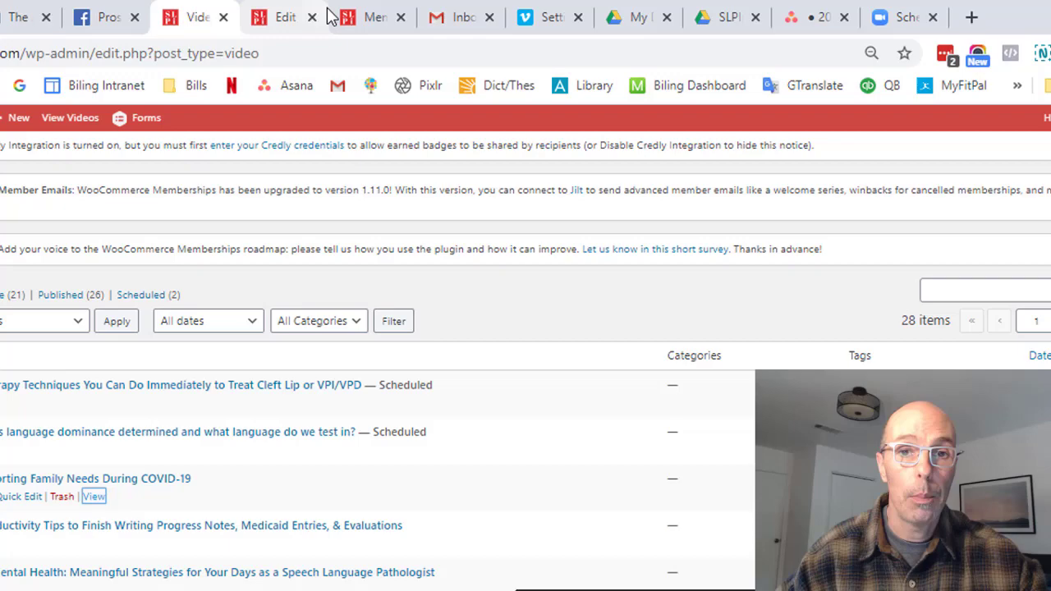
{"action": "left_click", "coordinate": [364, 21]}
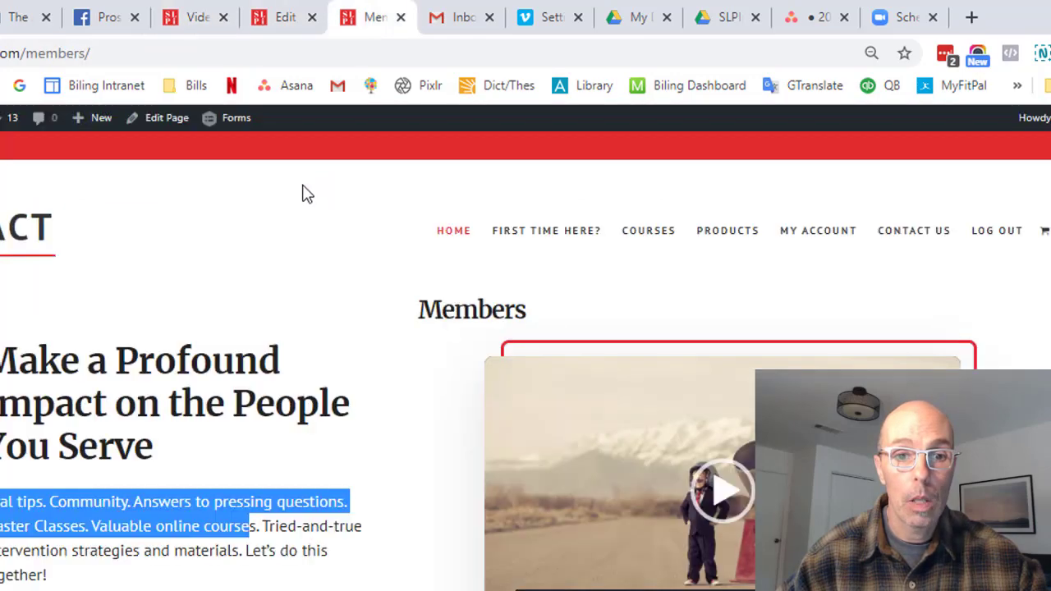
{"action": "scroll", "coordinate": [275, 252], "scroll_direction": "down", "scroll_amount": 1}
{"action": "scroll", "coordinate": [275, 253], "scroll_direction": "down", "scroll_amount": 6}
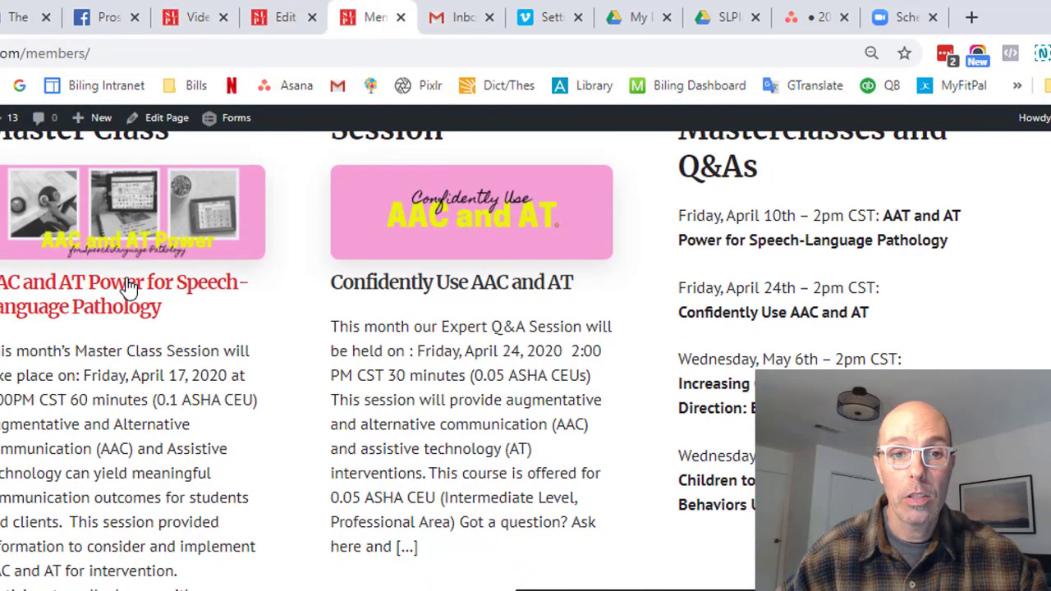
{"action": "left_click", "coordinate": [122, 293]}
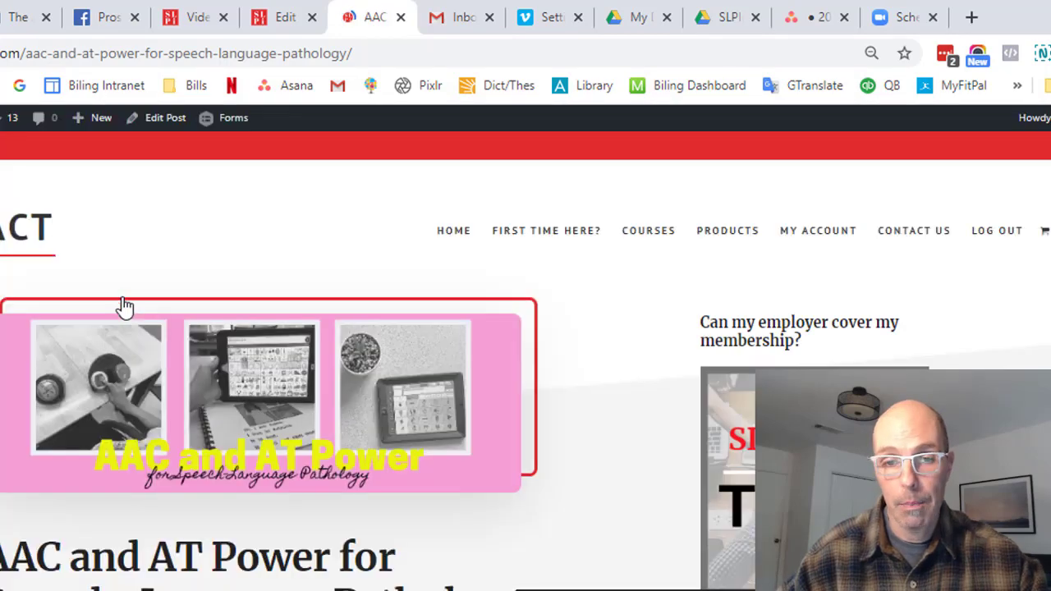
- Open the master class's webinar registration page and examine its topic, description, time and registrant fields
{"action": "scroll", "coordinate": [136, 386], "scroll_direction": "down", "scroll_amount": 5}
{"action": "left_click", "coordinate": [101, 409]}
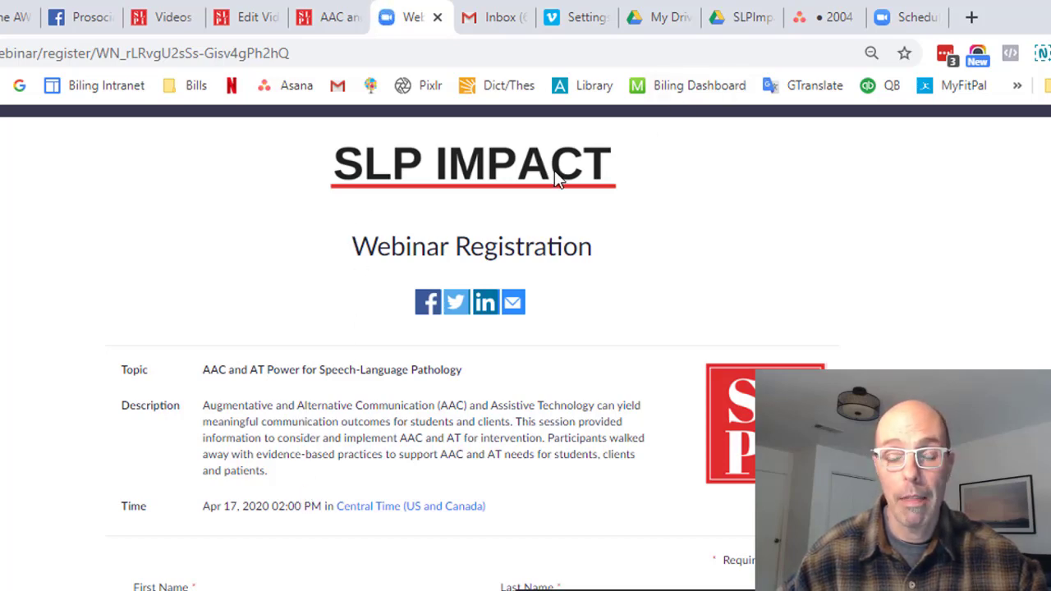
{"action": "scroll", "coordinate": [271, 411], "scroll_direction": "down", "scroll_amount": 1}
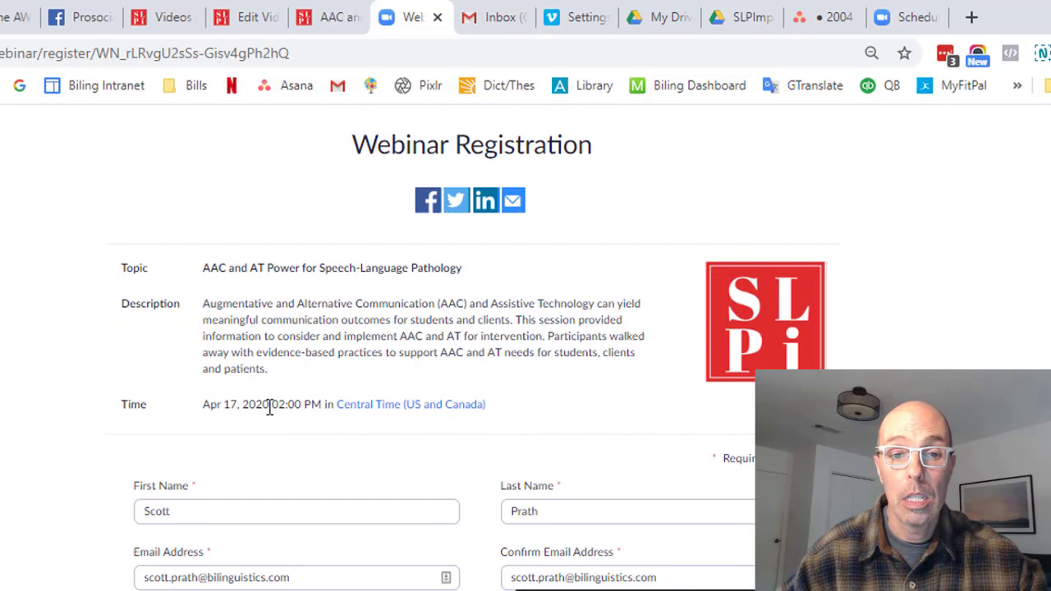
{"action": "scroll", "coordinate": [247, 345], "scroll_direction": "down", "scroll_amount": 3}
{"action": "scroll", "coordinate": [247, 345], "scroll_direction": "up", "scroll_amount": 3}
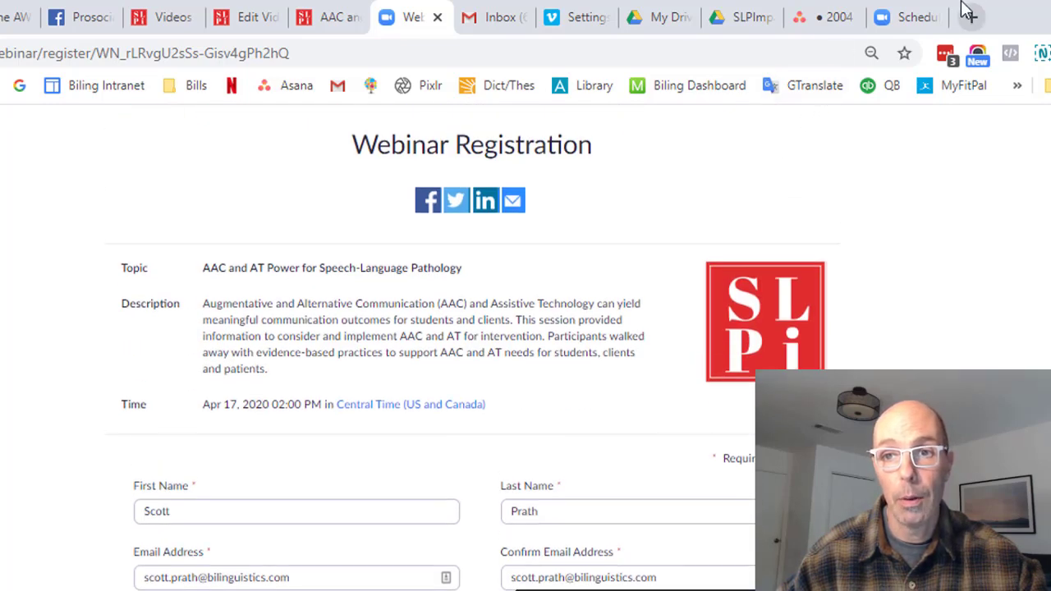
- Return to the Zoom scheduling form and review its topic, date, duration, registration, meeting ID, password, video and audio settings
{"action": "left_click", "coordinate": [922, 11]}
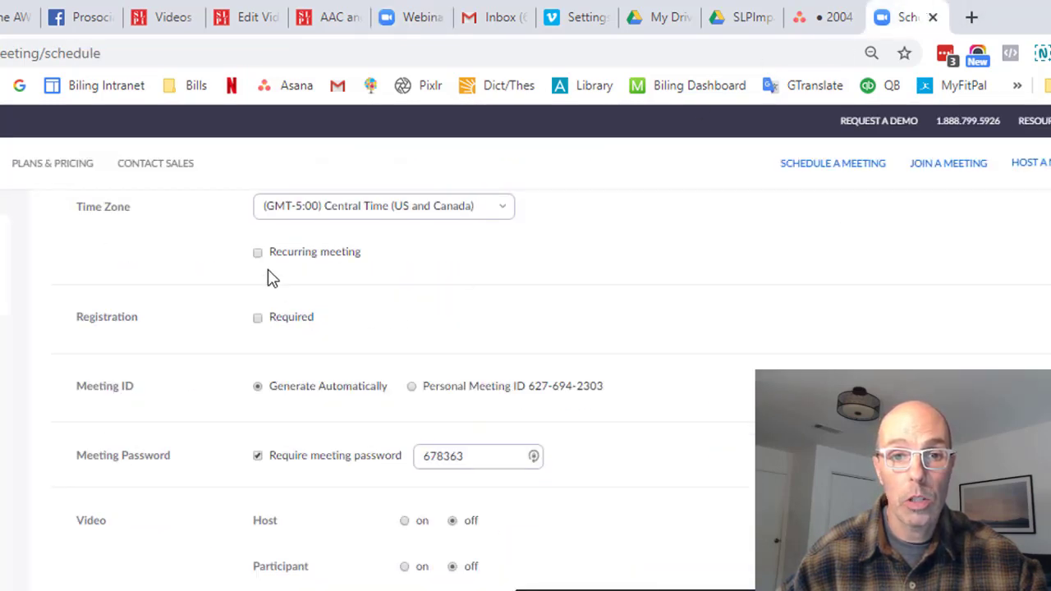
{"action": "scroll", "coordinate": [272, 278], "scroll_direction": "up", "scroll_amount": 2}
{"action": "scroll", "coordinate": [255, 353], "scroll_direction": "down", "scroll_amount": 1}
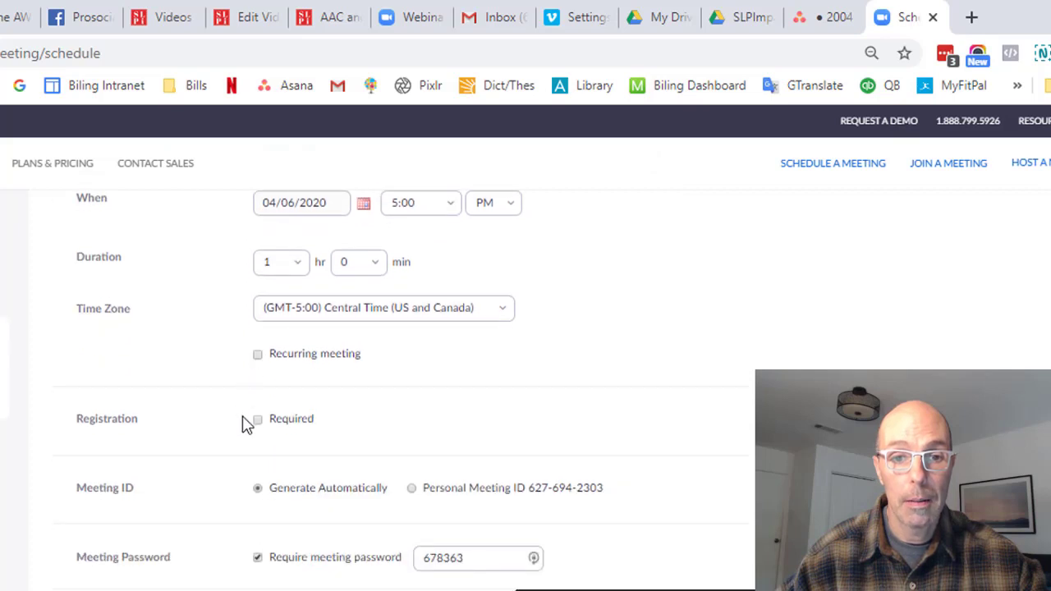
{"action": "scroll", "coordinate": [270, 347], "scroll_direction": "up", "scroll_amount": 2}
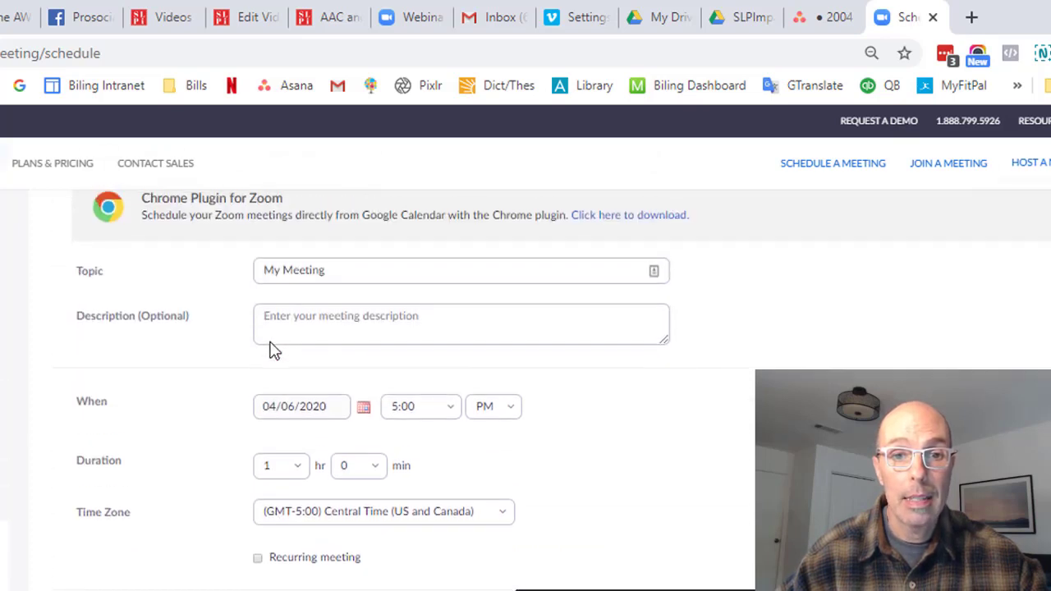
{"action": "scroll", "coordinate": [271, 342], "scroll_direction": "down", "scroll_amount": 2}
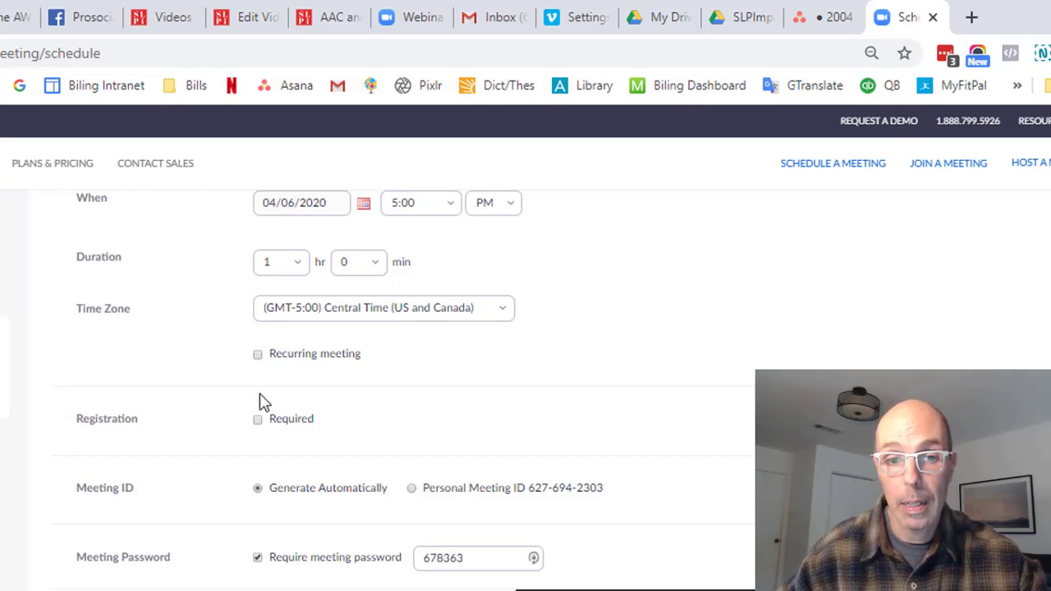
{"action": "scroll", "coordinate": [263, 402], "scroll_direction": "down", "scroll_amount": 3}
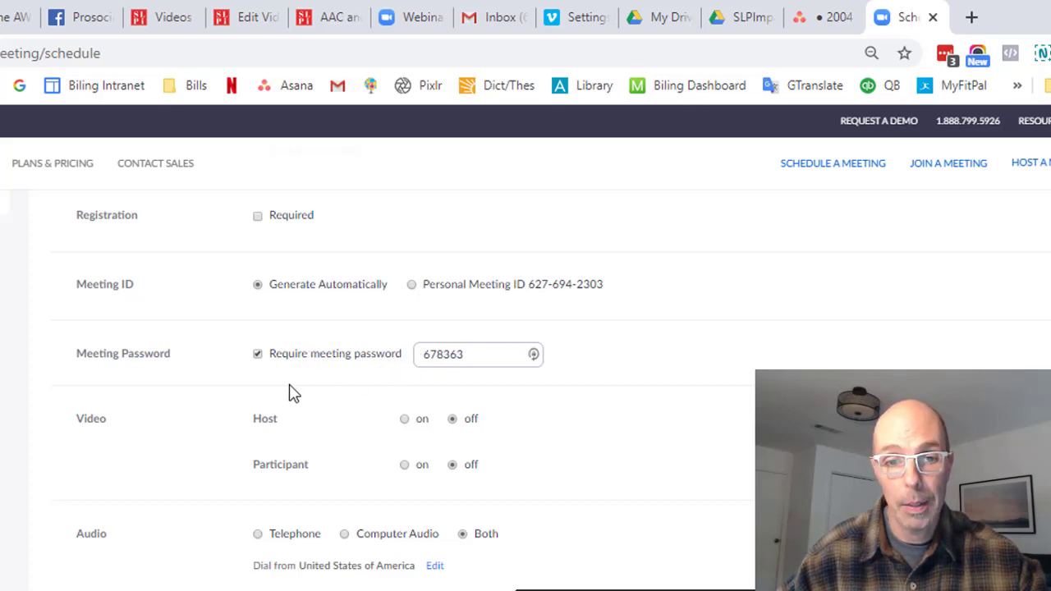
{"action": "scroll", "coordinate": [289, 393], "scroll_direction": "up", "scroll_amount": 5}
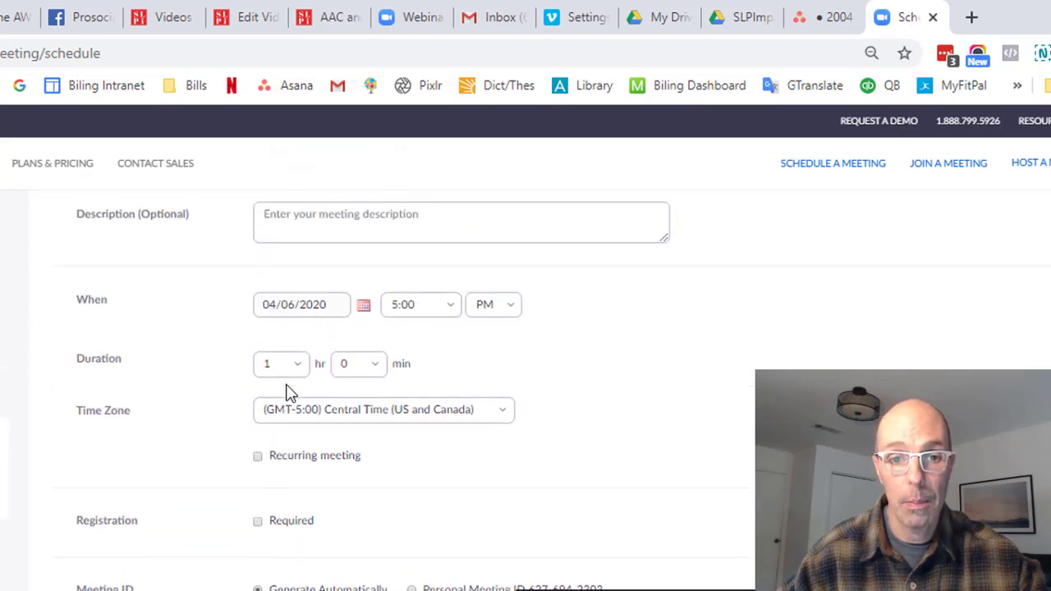
{"action": "triple_click", "coordinate": [319, 274]}
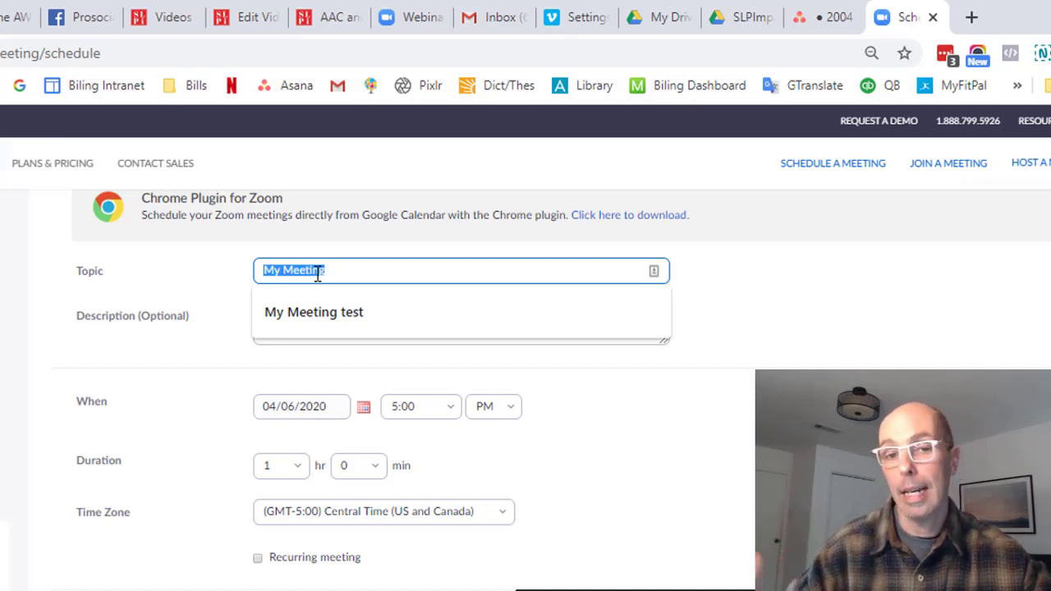
{"action": "scroll", "coordinate": [317, 275], "scroll_direction": "down", "scroll_amount": 5}
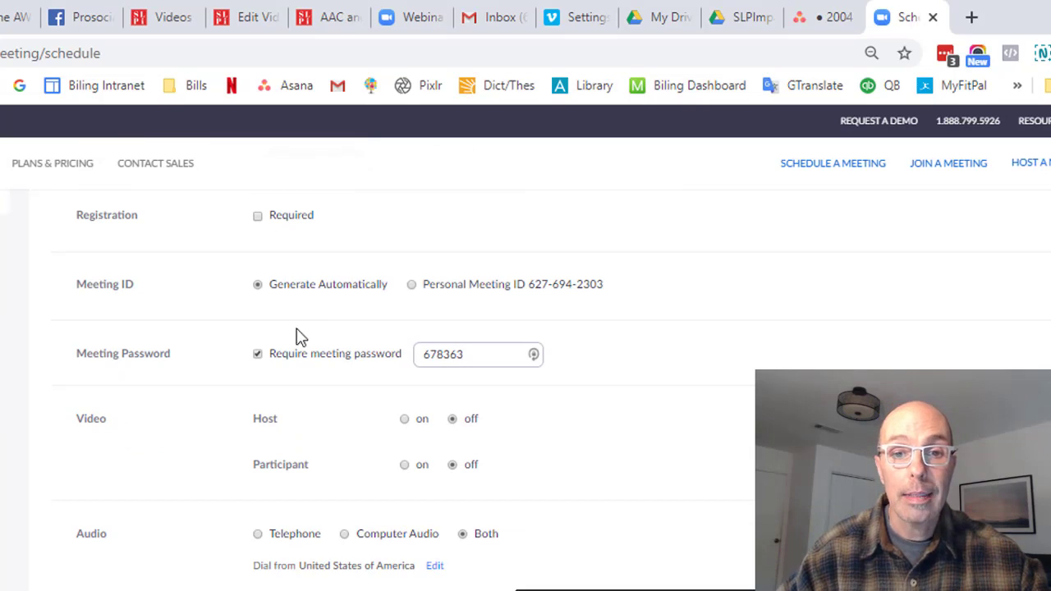
{"action": "scroll", "coordinate": [283, 363], "scroll_direction": "down", "scroll_amount": 2}
{"action": "scroll", "coordinate": [283, 370], "scroll_direction": "down", "scroll_amount": 1}
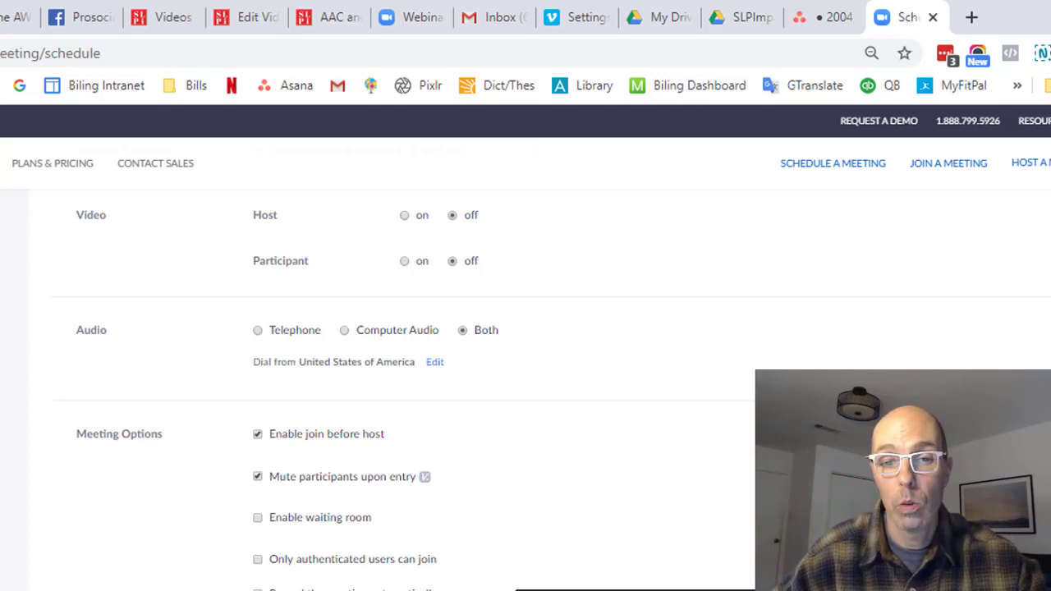
- Turn off muting participants upon entry in the meeting options and save the meeting
{"action": "scroll", "coordinate": [279, 550], "scroll_direction": "down", "scroll_amount": 4}
{"action": "scroll", "coordinate": [279, 550], "scroll_direction": "up", "scroll_amount": 3}
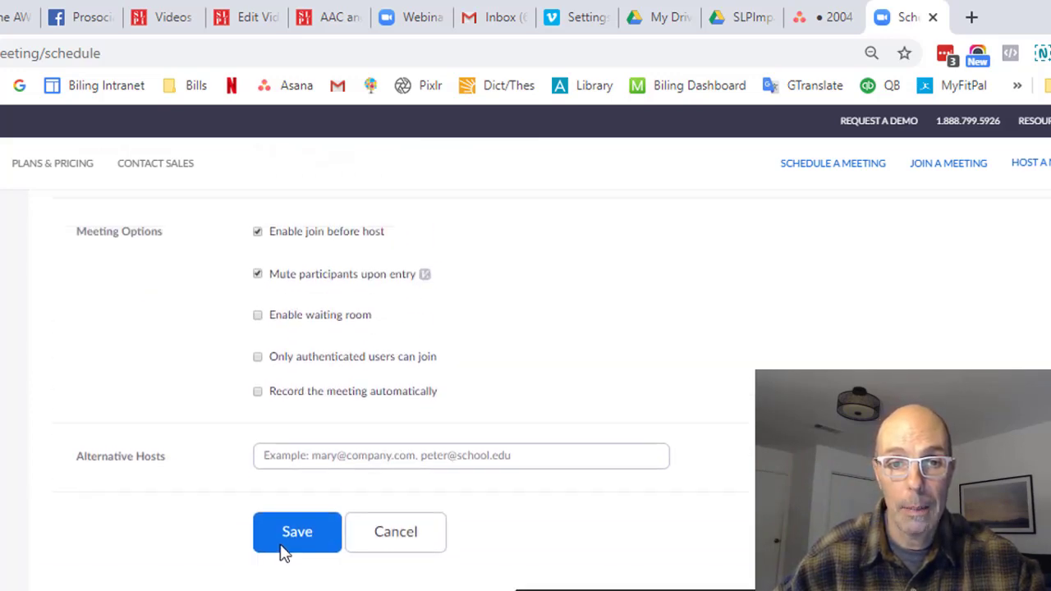
{"action": "scroll", "coordinate": [277, 545], "scroll_direction": "down", "scroll_amount": 3}
{"action": "scroll", "coordinate": [306, 445], "scroll_direction": "up", "scroll_amount": 3}
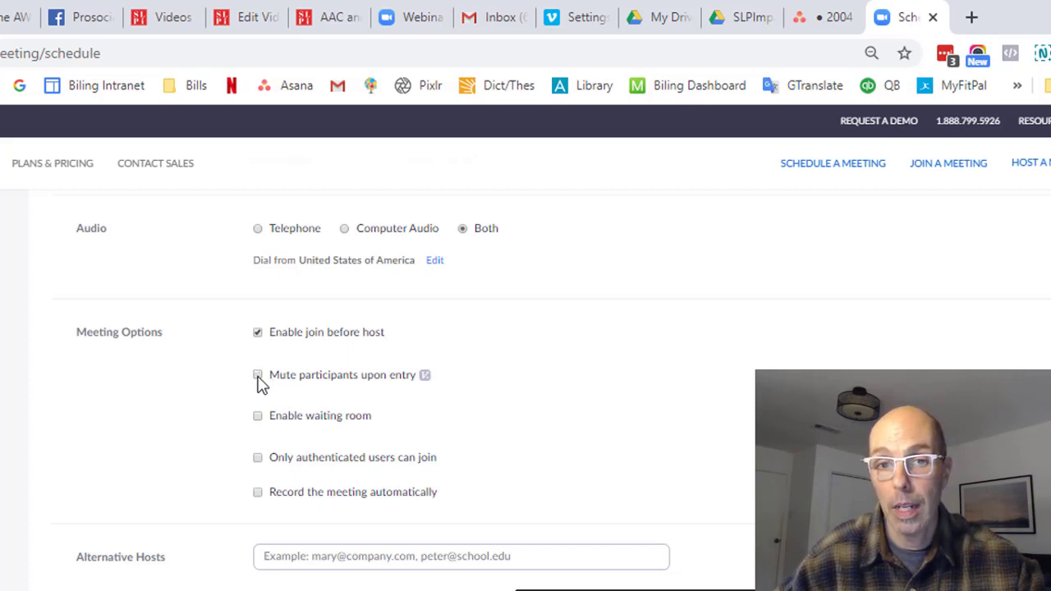
{"action": "scroll", "coordinate": [259, 386], "scroll_direction": "up", "scroll_amount": 3}
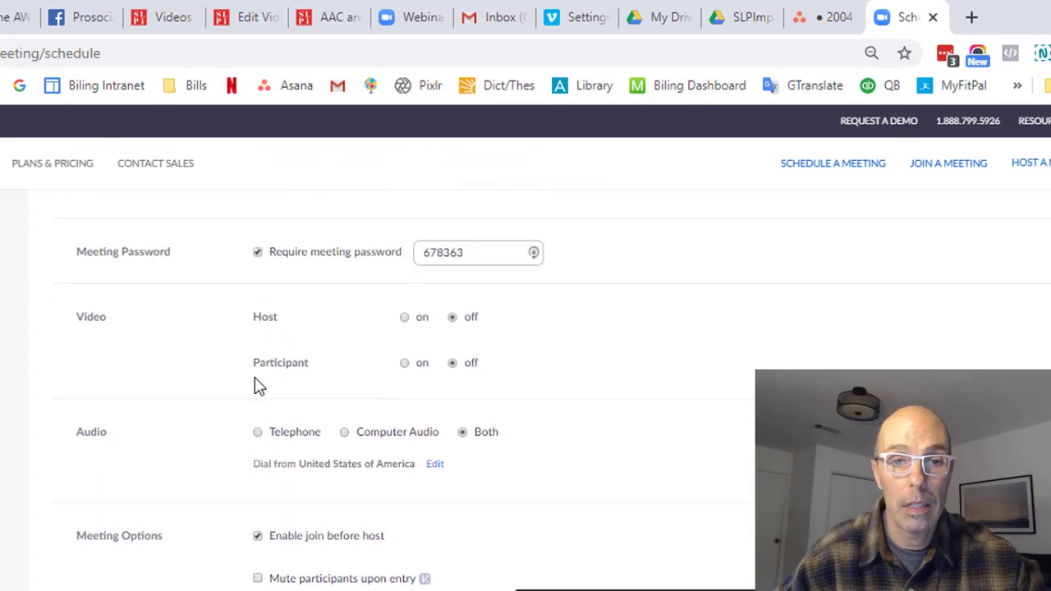
{"action": "scroll", "coordinate": [254, 382], "scroll_direction": "down", "scroll_amount": 8}
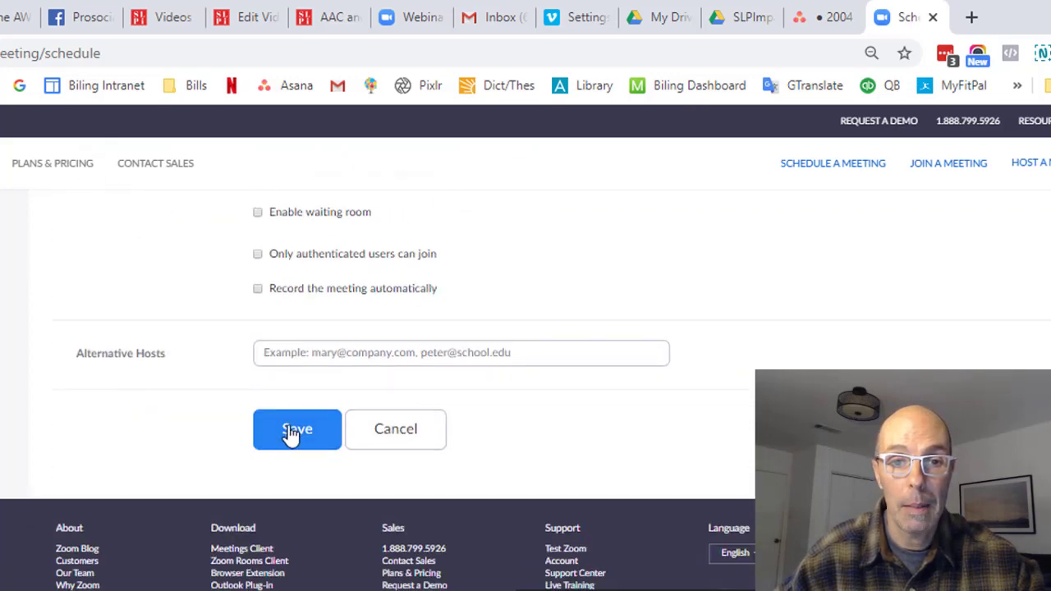
{"action": "left_click", "coordinate": [292, 433]}
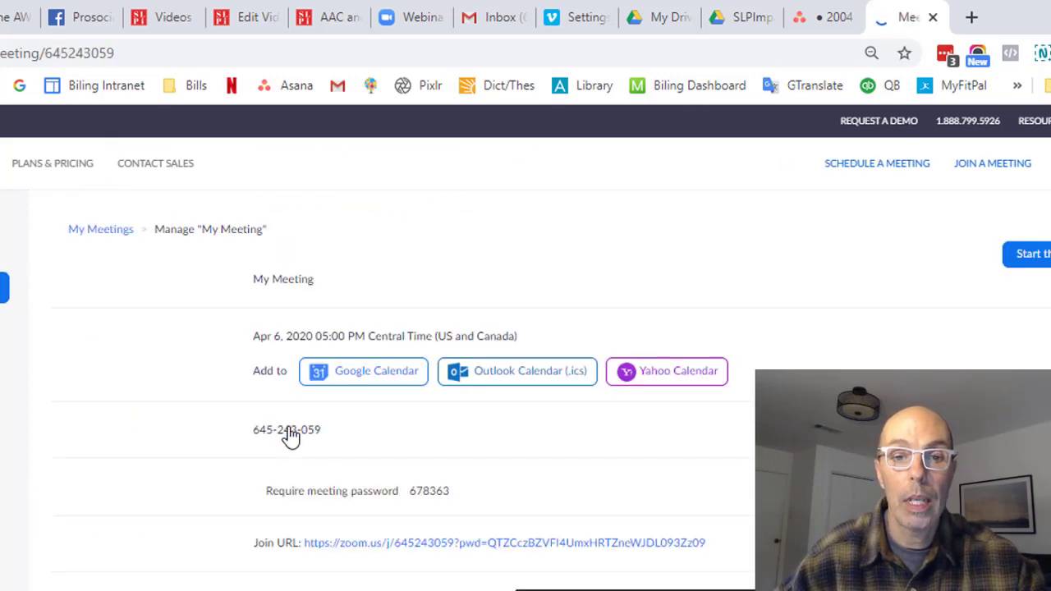
- Open the meeting invitation text and copy only the part with the join link, meeting ID and password
{"action": "scroll", "coordinate": [287, 401], "scroll_direction": "down", "scroll_amount": 1}
{"action": "scroll", "coordinate": [436, 437], "scroll_direction": "down", "scroll_amount": 1}
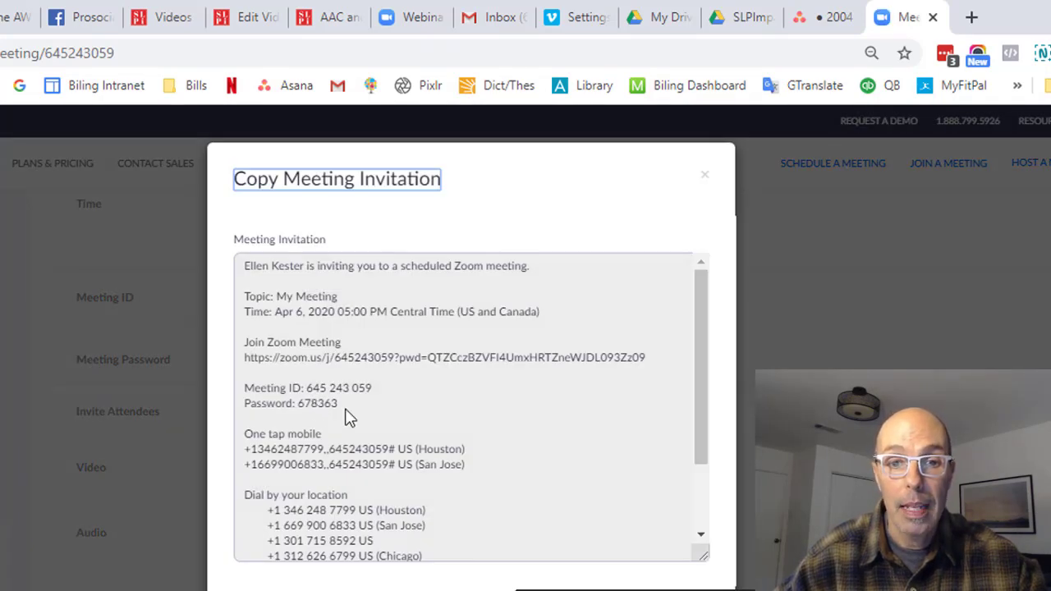
{"action": "left_click_drag", "start_coordinate": [343, 408], "coordinate": [301, 270]}
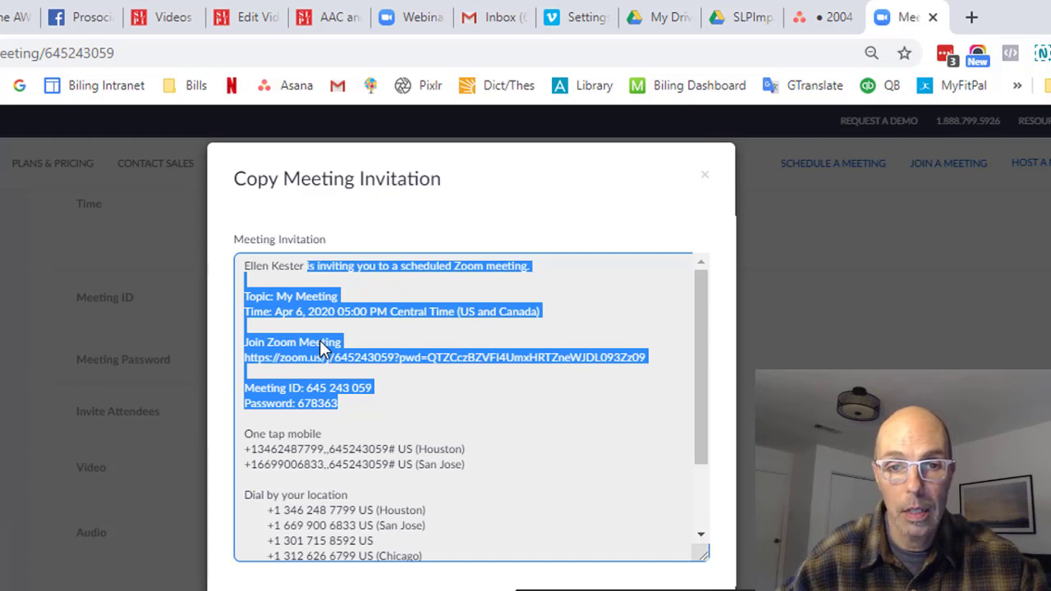
{"action": "left_click_drag", "start_coordinate": [362, 408], "coordinate": [244, 342]}
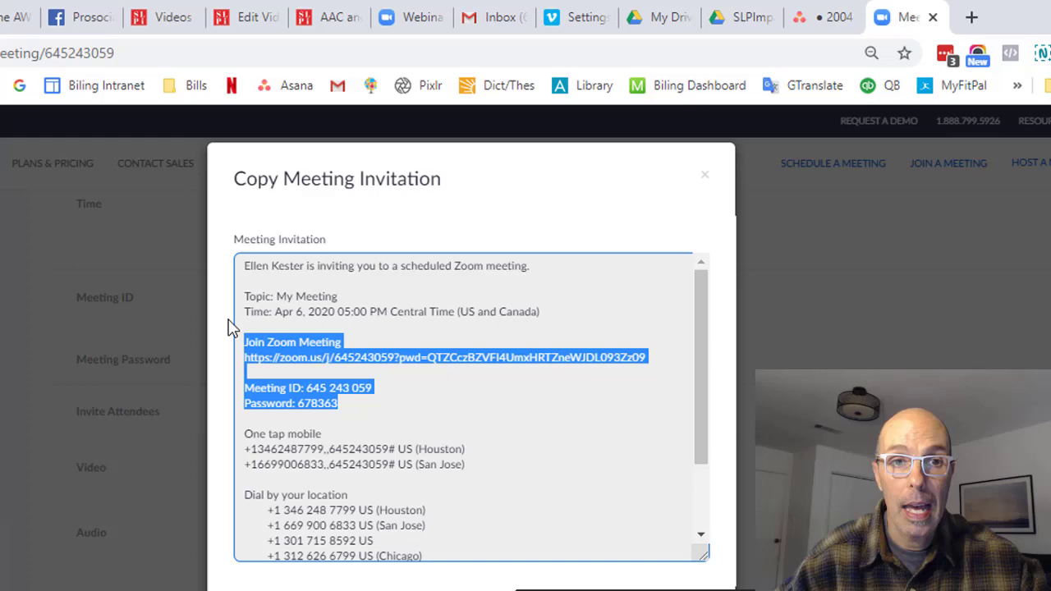
- Switch to Gmail, start a new email and paste the join link, meeting ID and meeting password into its body
{"action": "left_click", "coordinate": [487, 17]}
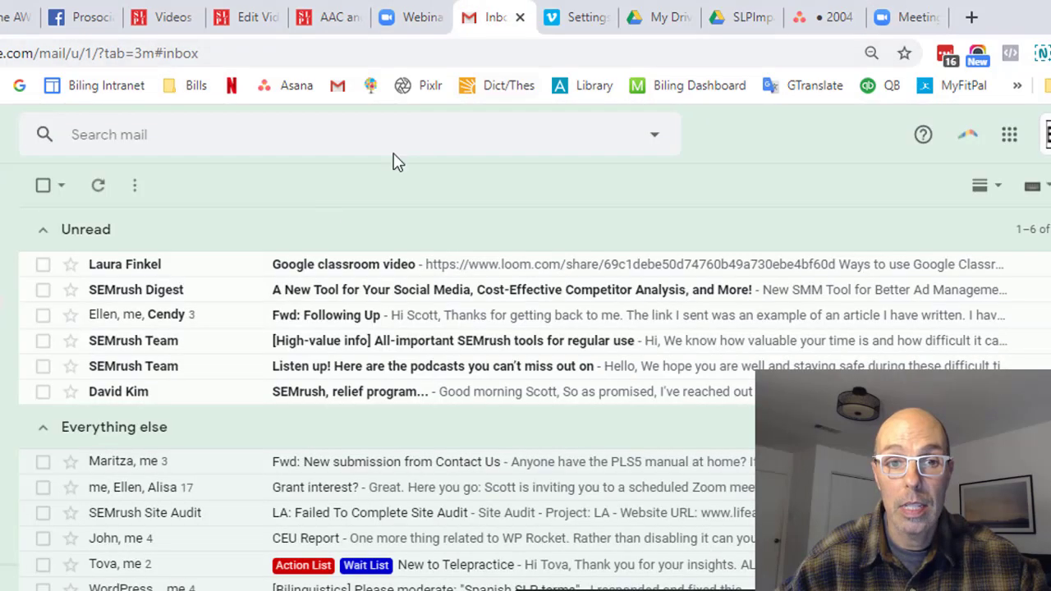
{"action": "key", "text": "c"}
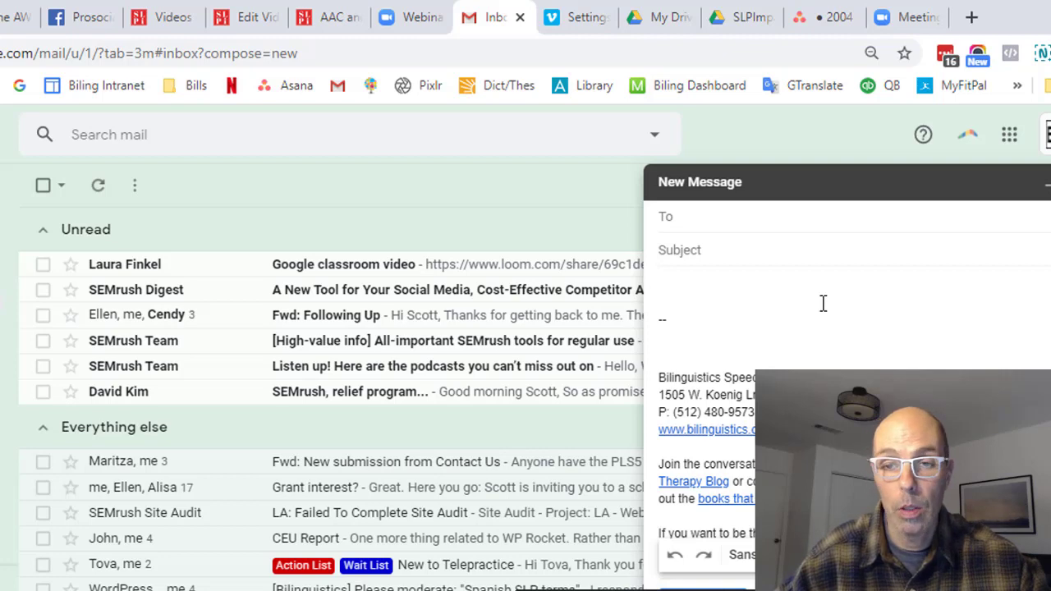
{"action": "left_click", "coordinate": [821, 302]}
{"action": "key", "text": "ctrl+v"}
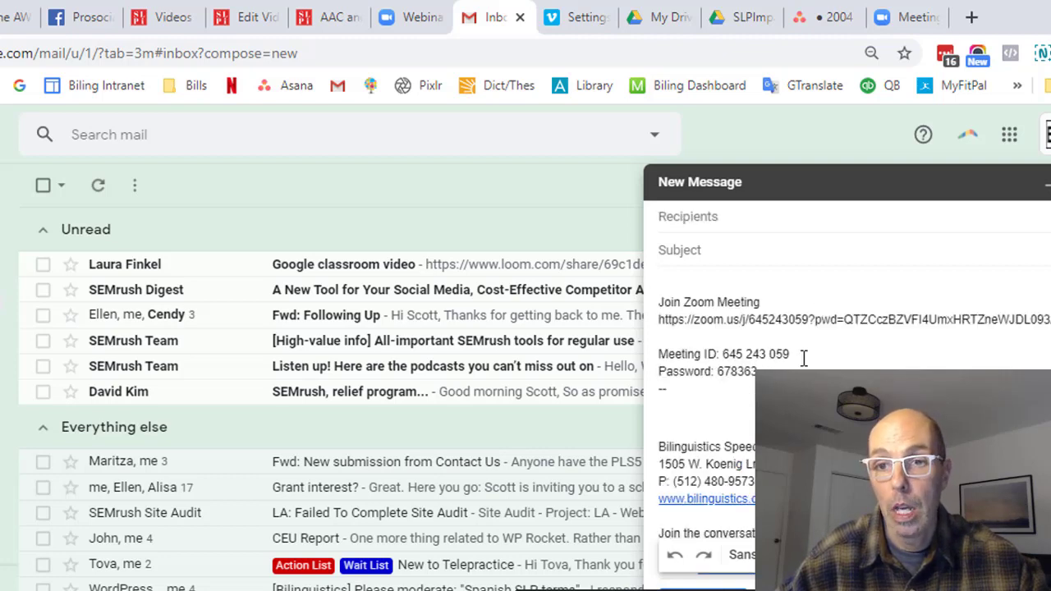
{"action": "left_click_drag", "start_coordinate": [670, 389], "coordinate": [656, 295]}
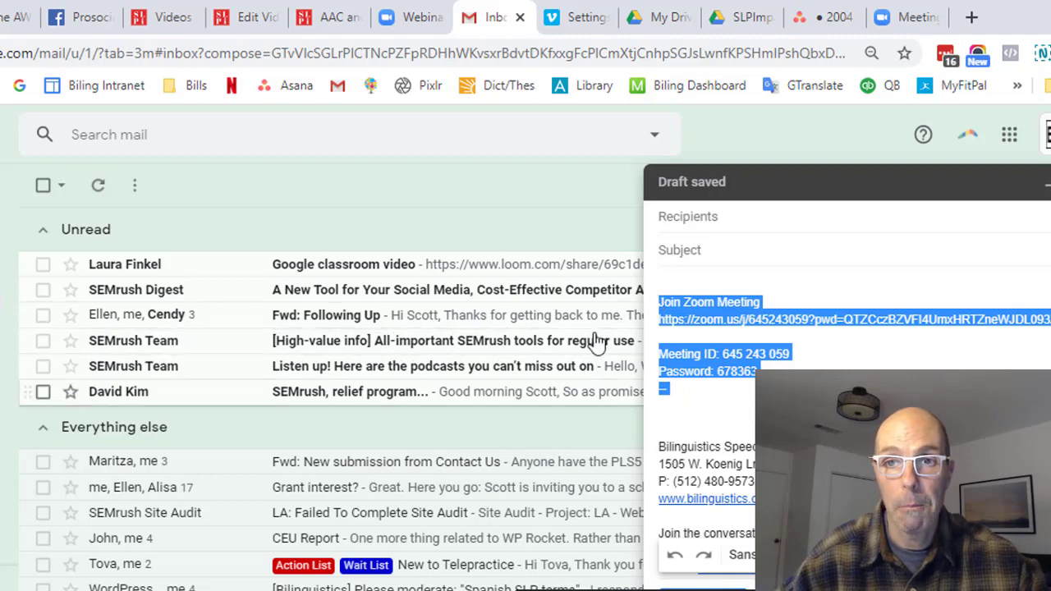
- Return to Zoom, close the invitation, then start the scheduled meeting and maximize its window
{"action": "left_click", "coordinate": [907, 17]}
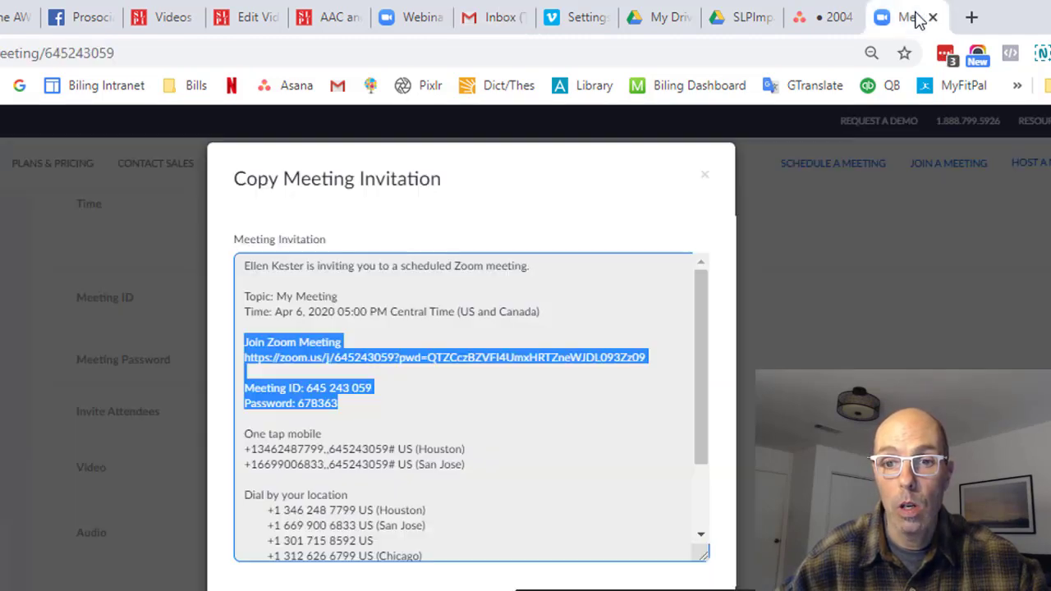
{"action": "left_click", "coordinate": [702, 177]}
{"action": "scroll", "coordinate": [615, 238], "scroll_direction": "down", "scroll_amount": 4}
{"action": "scroll", "coordinate": [611, 255], "scroll_direction": "down", "scroll_amount": 1}
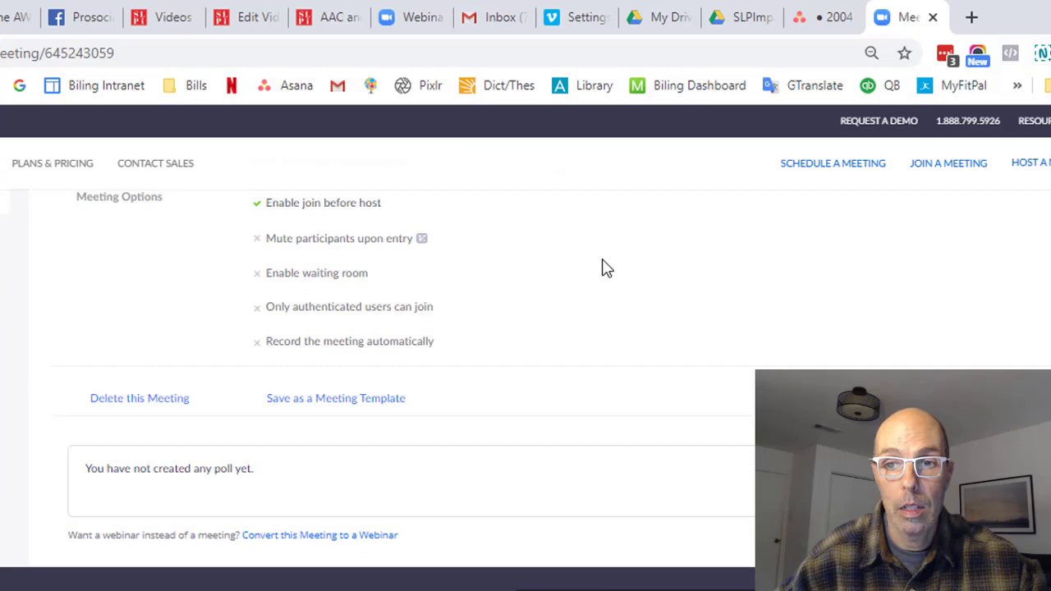
{"action": "scroll", "coordinate": [601, 266], "scroll_direction": "up", "scroll_amount": 1}
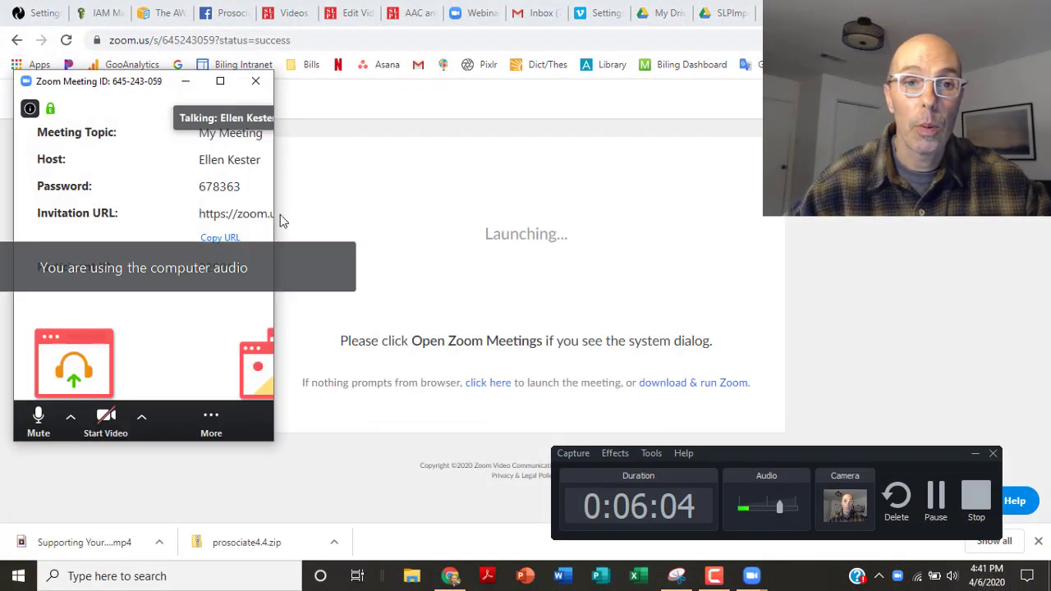
{"action": "left_click", "coordinate": [220, 81]}
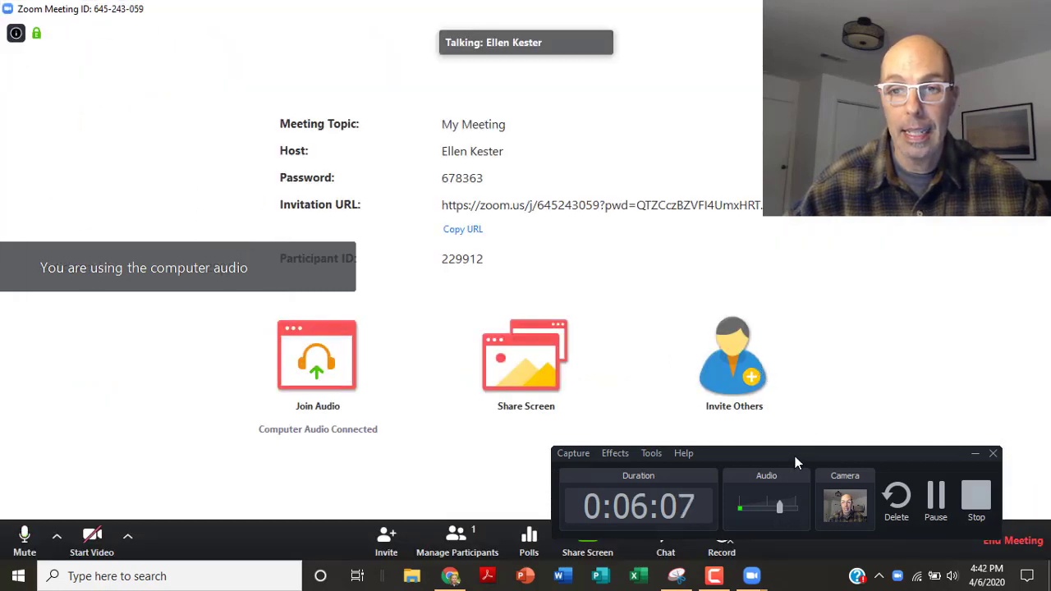
- Move the recorder window off the meeting controls, check the available microphones, speakers and cameras, and mute the microphone
{"action": "left_click_drag", "start_coordinate": [794, 456], "coordinate": [840, 76]}
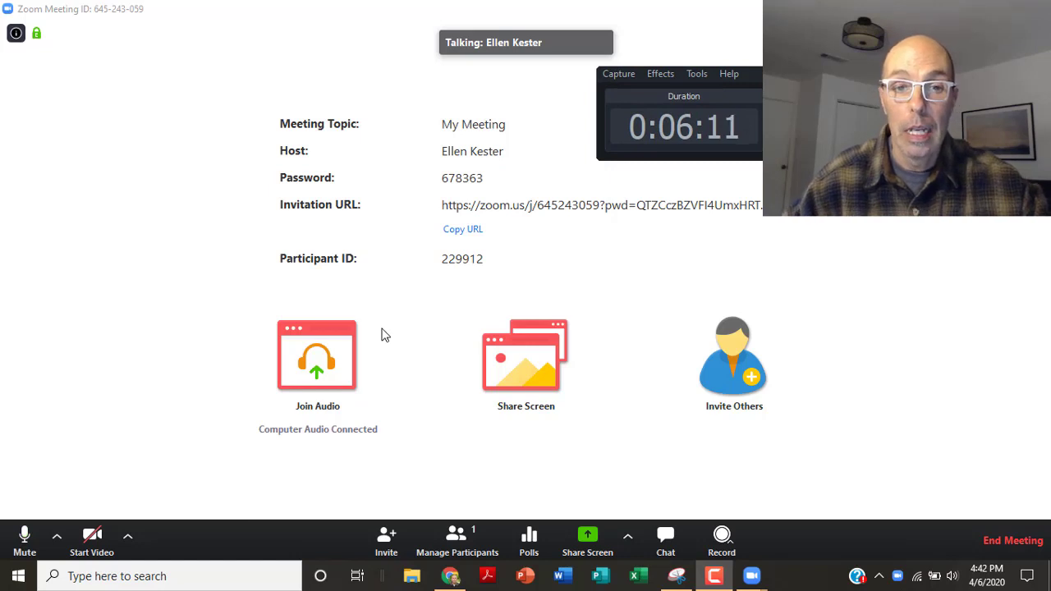
{"action": "left_click", "coordinate": [55, 545]}
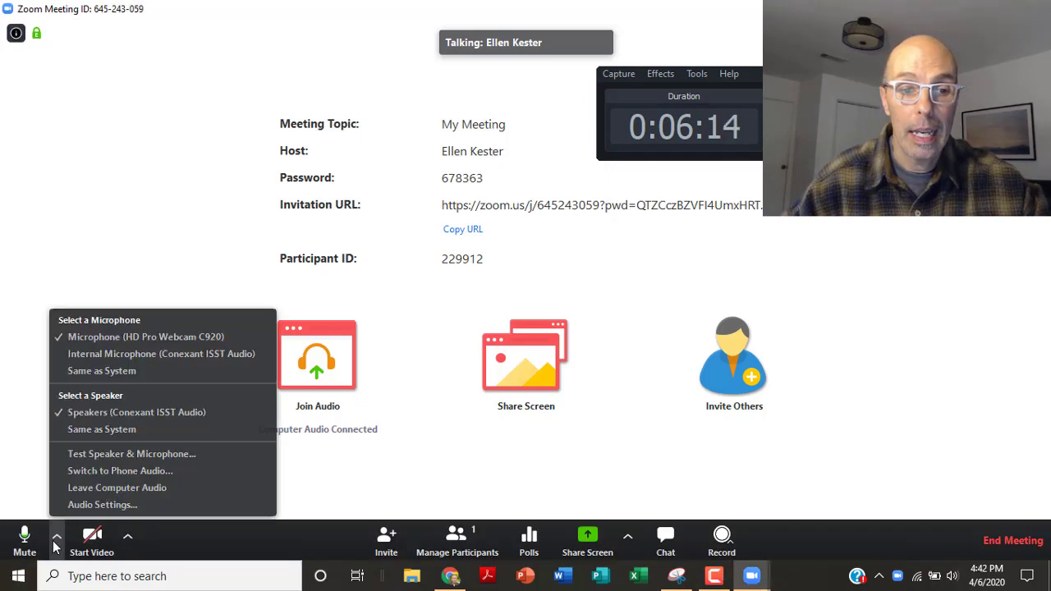
{"action": "left_click", "coordinate": [127, 537]}
{"action": "left_click", "coordinate": [127, 537]}
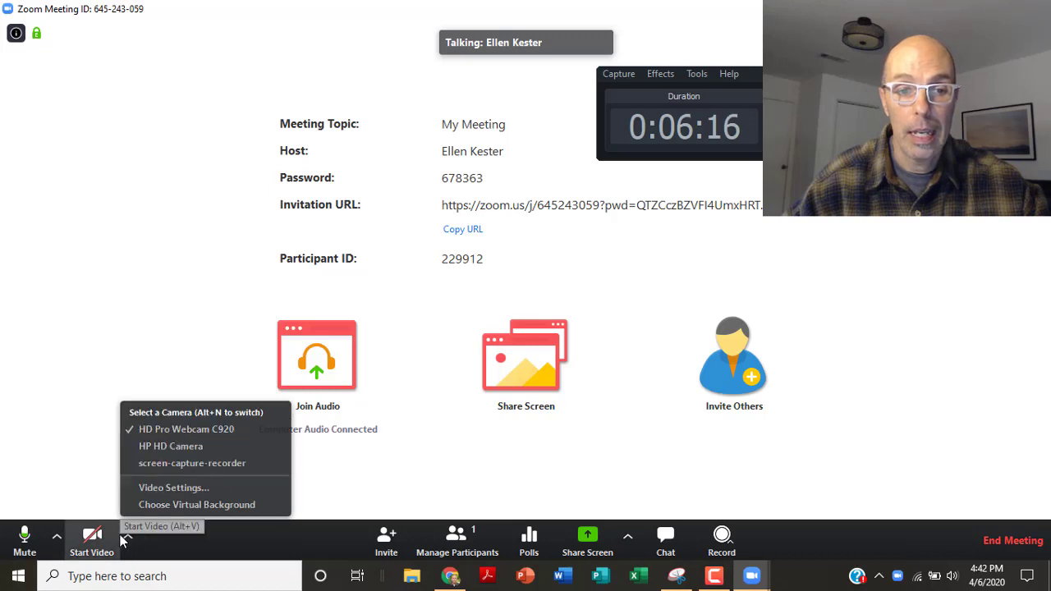
{"action": "left_click", "coordinate": [58, 544]}
{"action": "left_click", "coordinate": [58, 543]}
{"action": "left_click", "coordinate": [25, 537]}
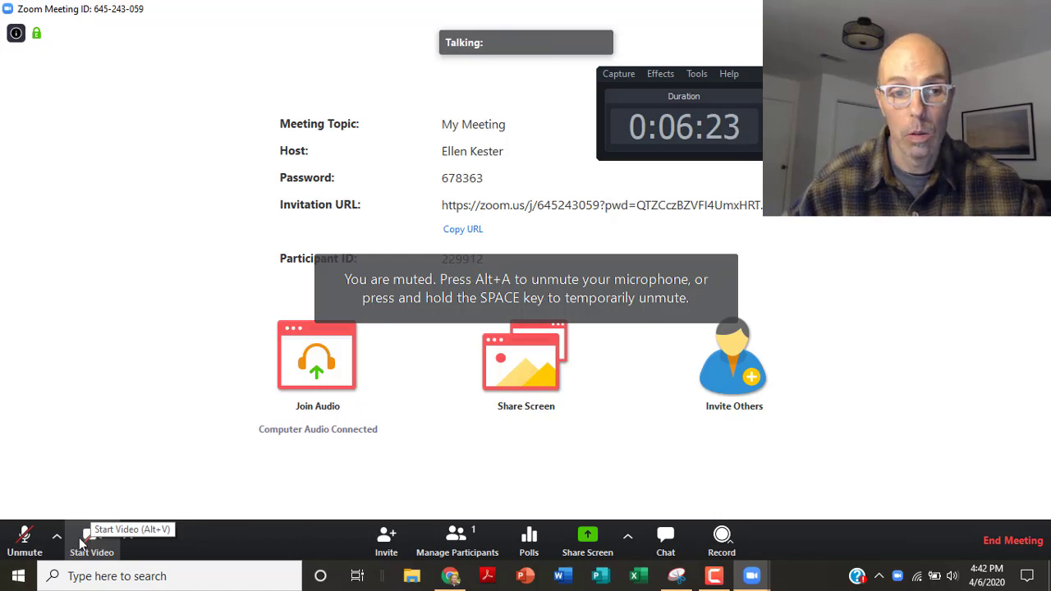
{"action": "left_click", "coordinate": [61, 538]}
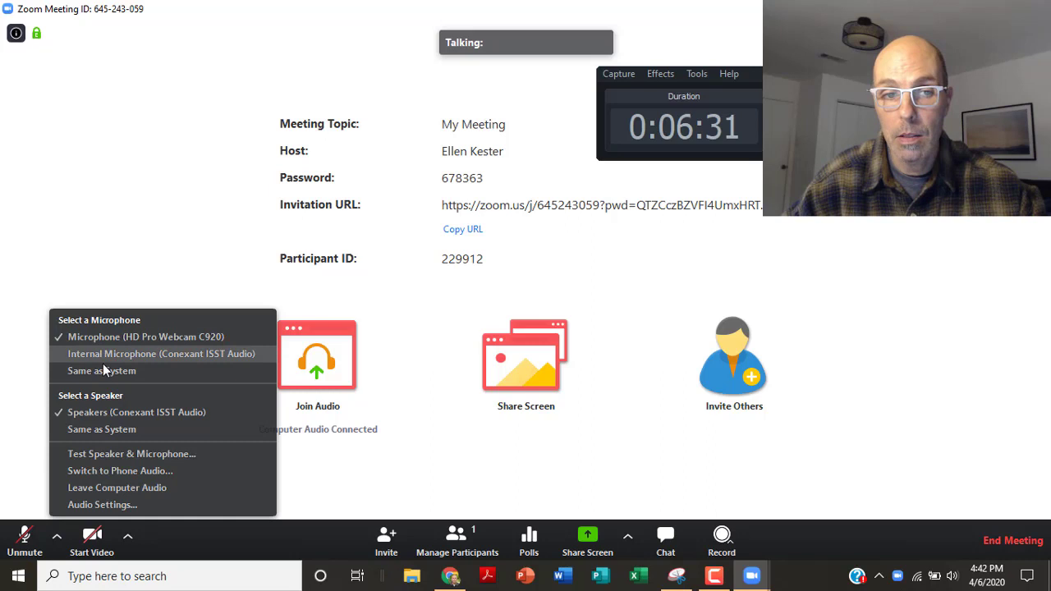
- Try the beach virtual background, switch to the gray rocky coast image instead, and close the settings
{"action": "left_click", "coordinate": [128, 537]}
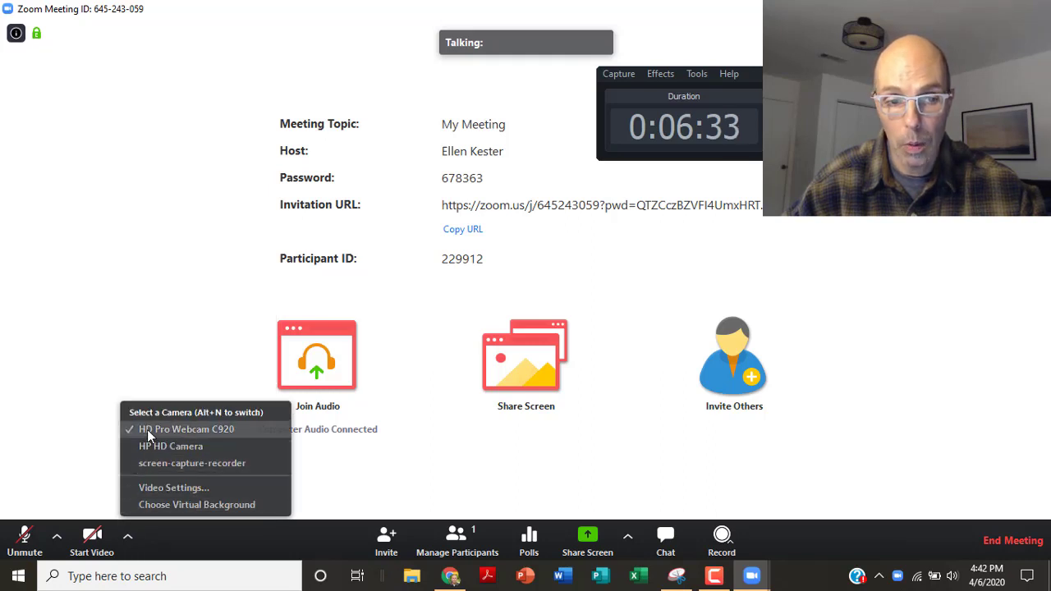
{"action": "left_click", "coordinate": [160, 505]}
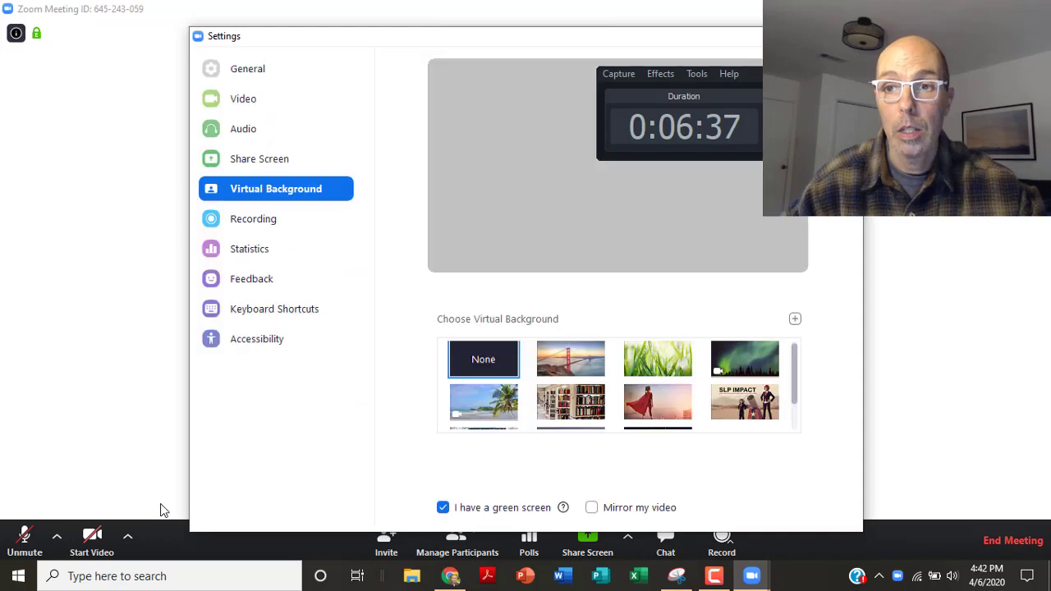
{"action": "scroll", "coordinate": [561, 385], "scroll_direction": "down", "scroll_amount": 1}
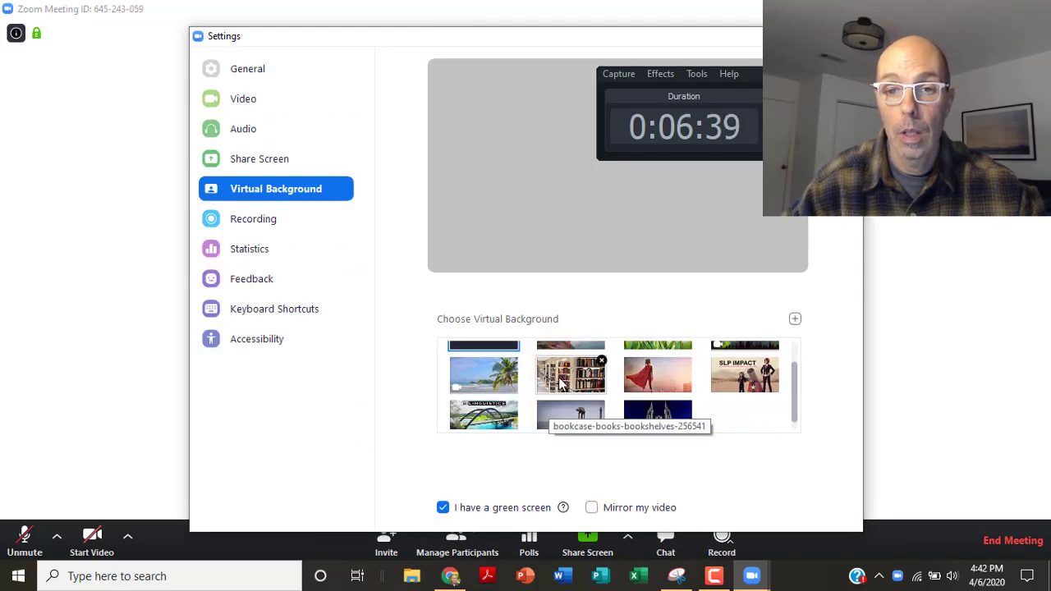
{"action": "left_click", "coordinate": [502, 388]}
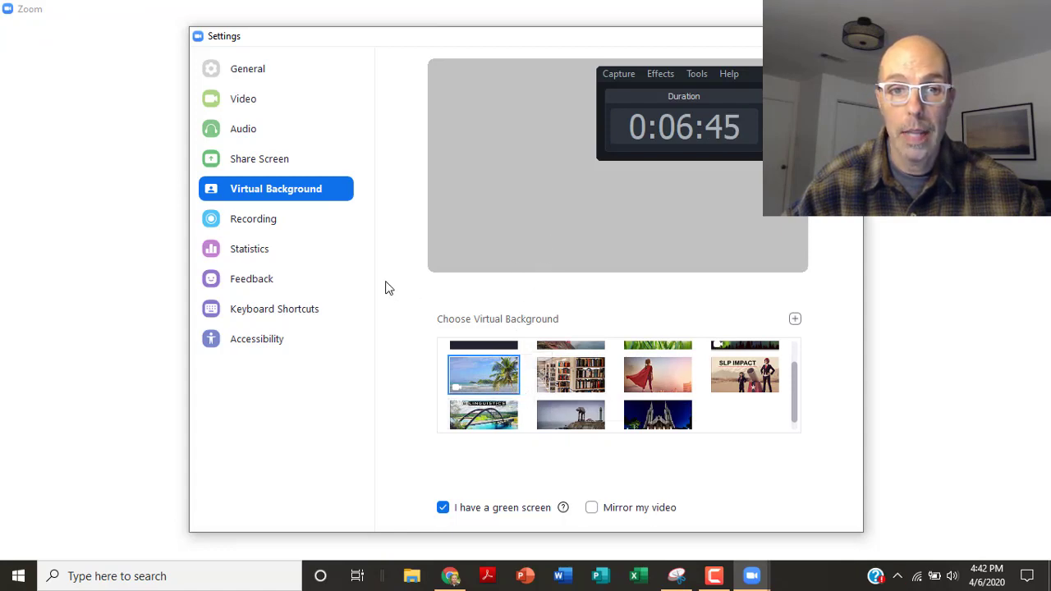
{"action": "left_click", "coordinate": [561, 419]}
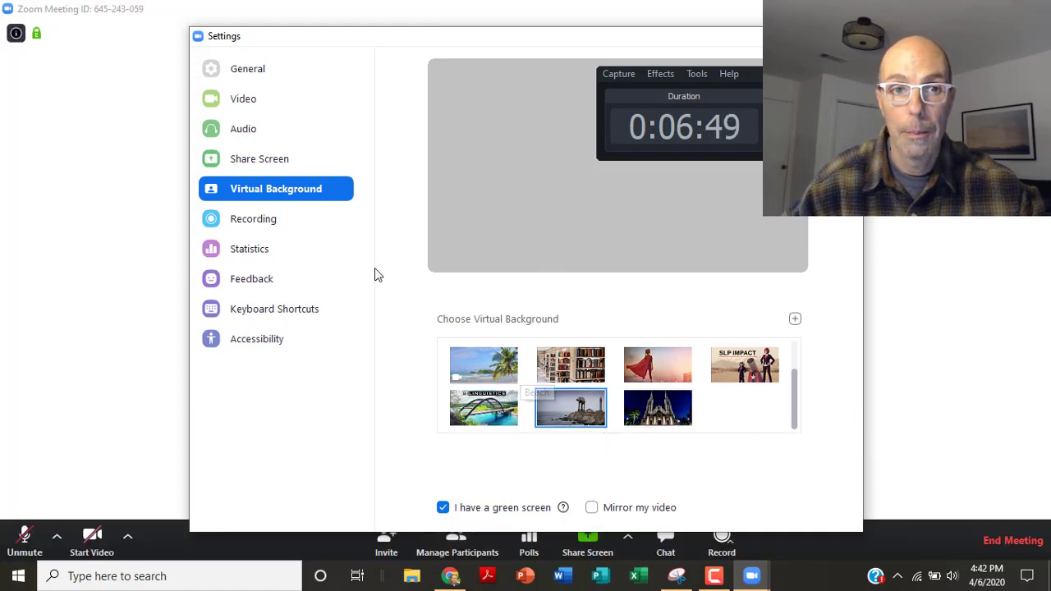
{"action": "left_click", "coordinate": [851, 36]}
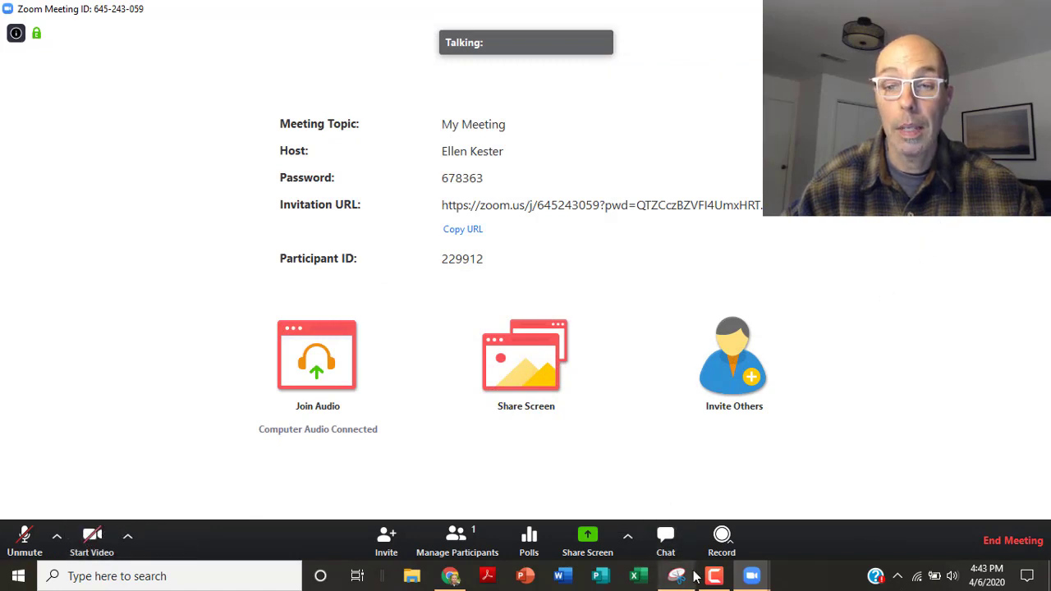
- Unmute the microphone, then take the meeting out of full screen and widen its window
{"action": "mouse_move", "coordinate": [713, 579]}
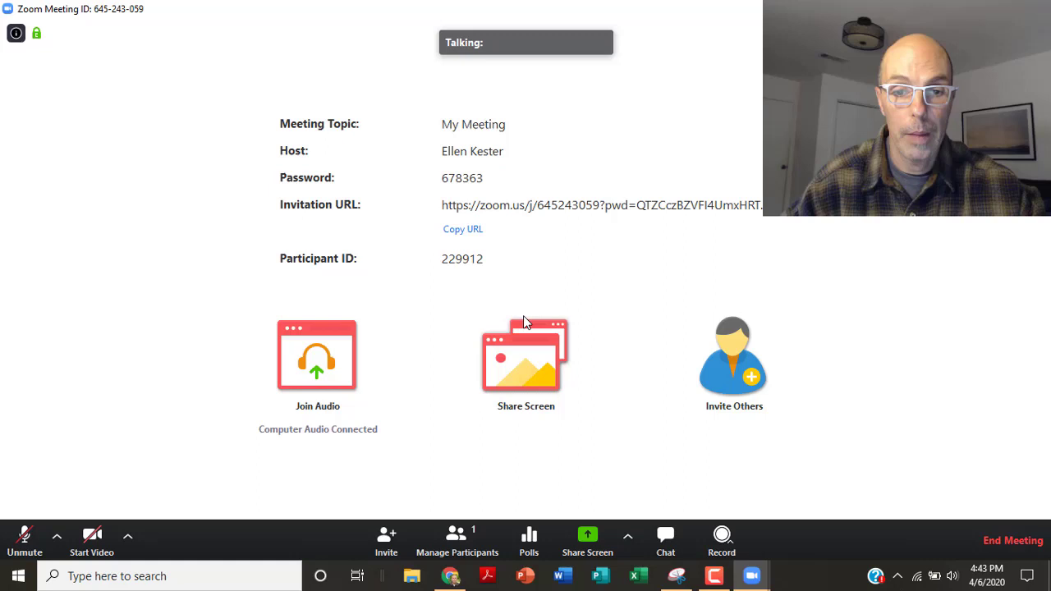
{"action": "left_click", "coordinate": [38, 535]}
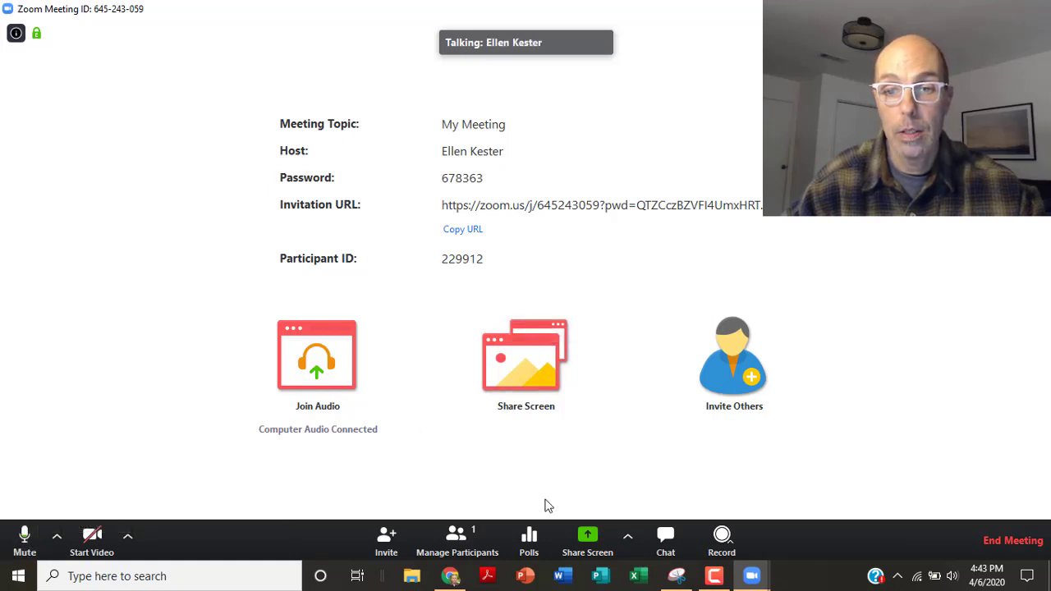
{"action": "key", "text": "Escape"}
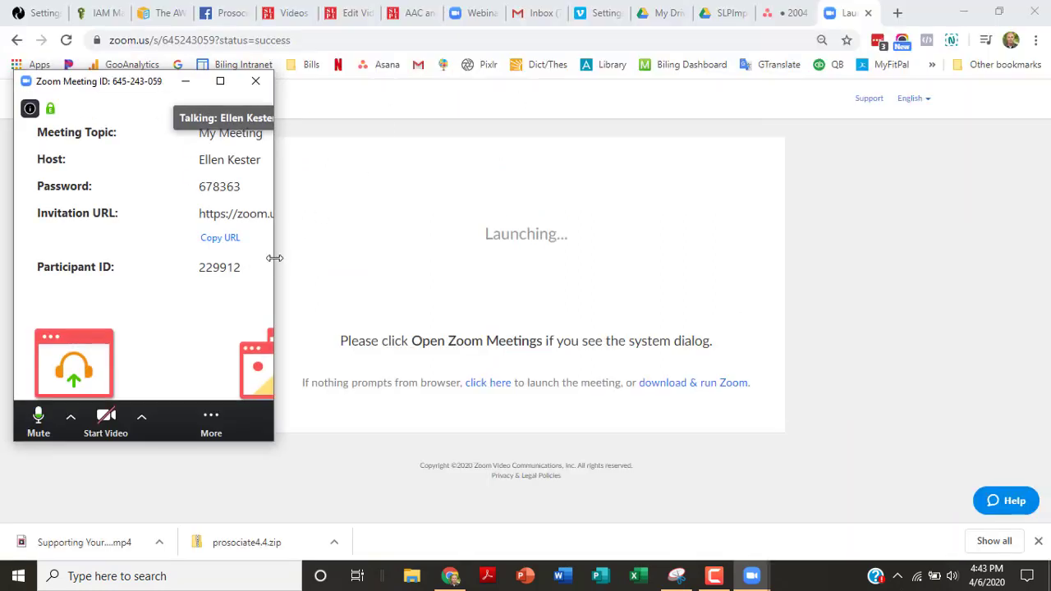
{"action": "left_click_drag", "start_coordinate": [275, 258], "coordinate": [837, 269]}
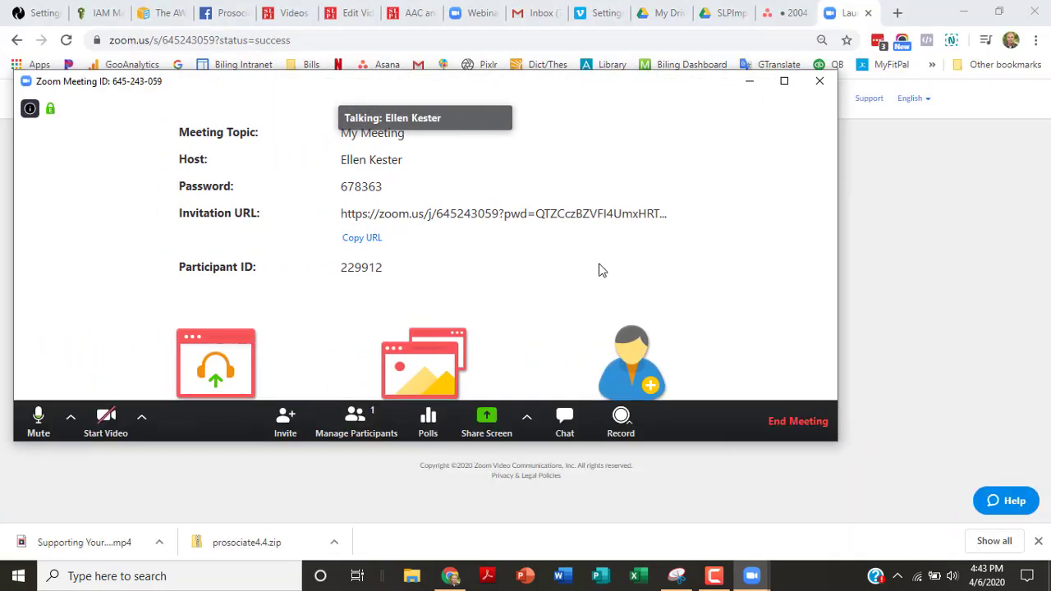
- Show the participants list and rename the host with the presenter's full name
{"action": "left_click", "coordinate": [356, 414]}
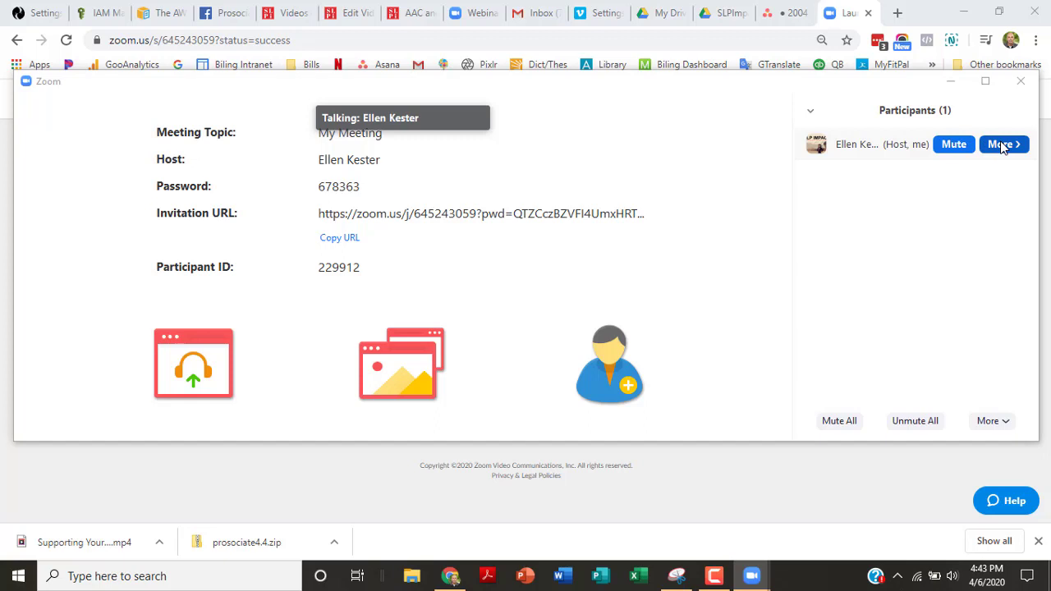
{"action": "left_click", "coordinate": [1003, 144]}
{"action": "left_click", "coordinate": [1003, 144]}
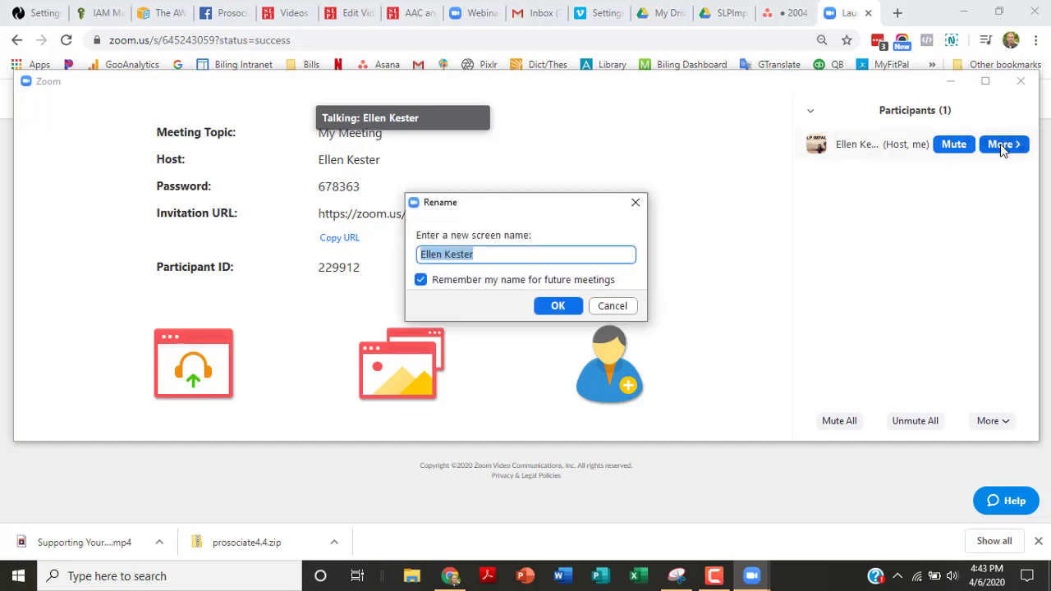
{"action": "type", "text": "Scott Prath"}
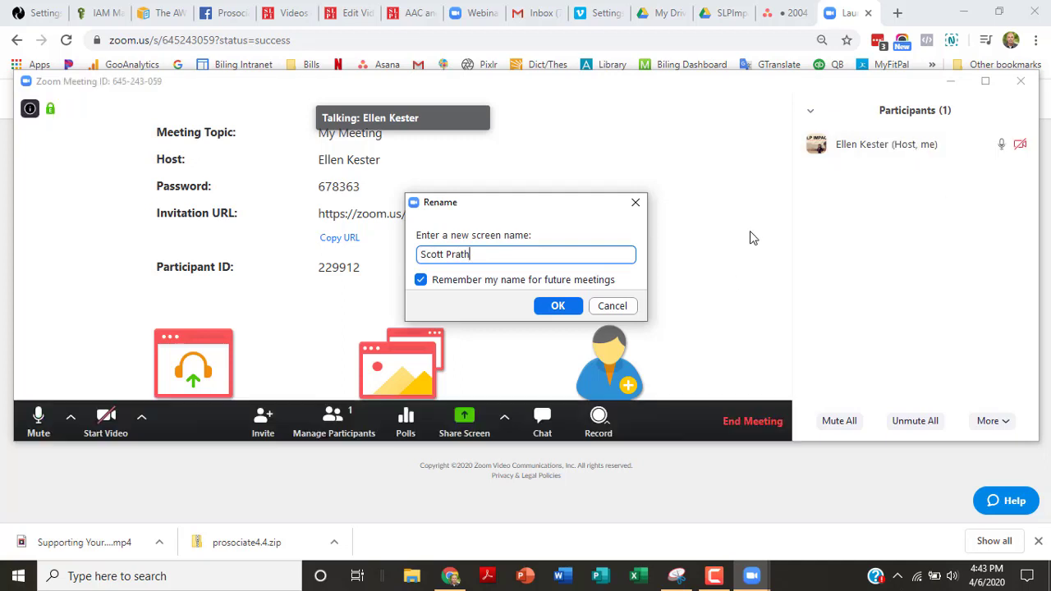
{"action": "left_click", "coordinate": [554, 307]}
{"action": "mouse_move", "coordinate": [908, 151]}
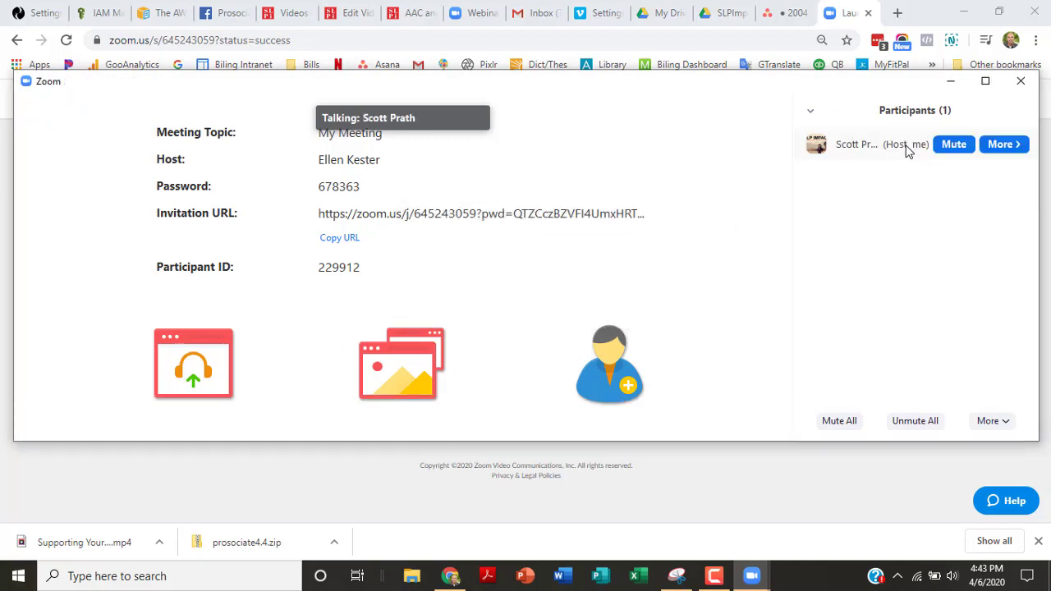
{"action": "left_click", "coordinate": [985, 145]}
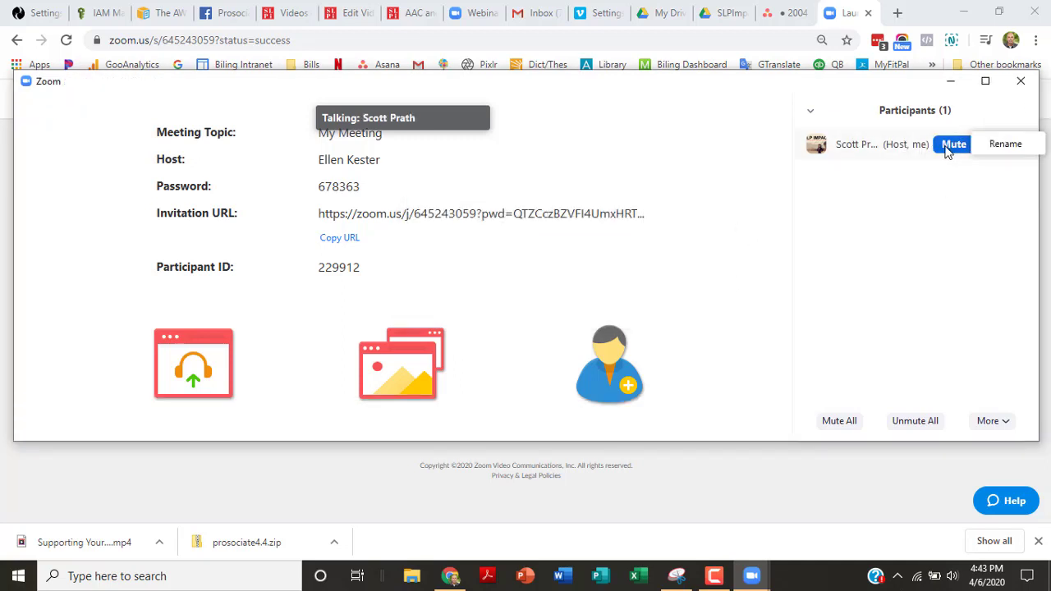
- Open the meeting chat and send "Can you hear me?" to everyone
{"action": "mouse_move", "coordinate": [436, 270]}
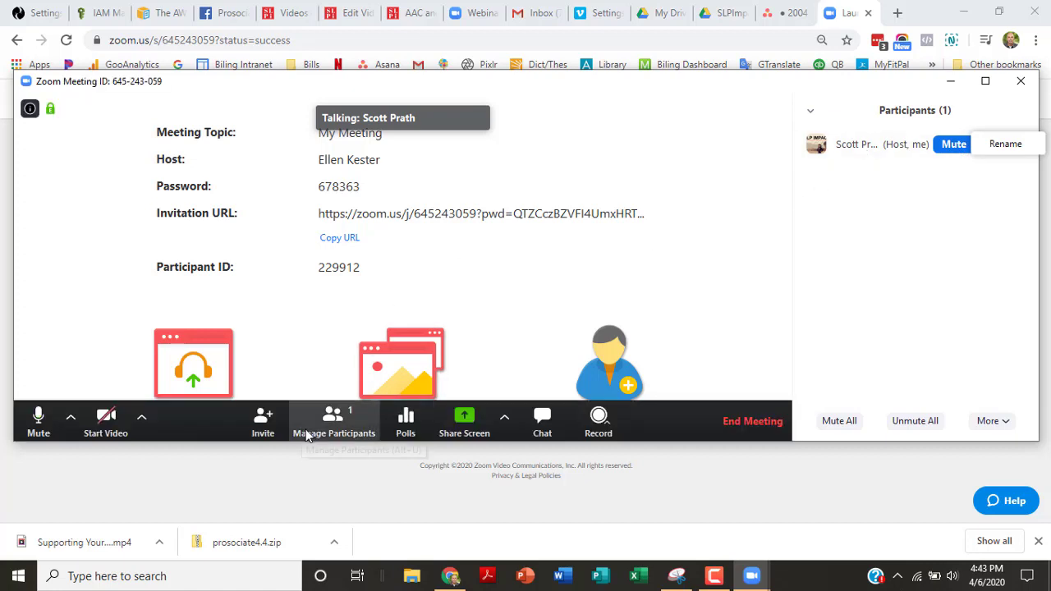
{"action": "left_click", "coordinate": [544, 424]}
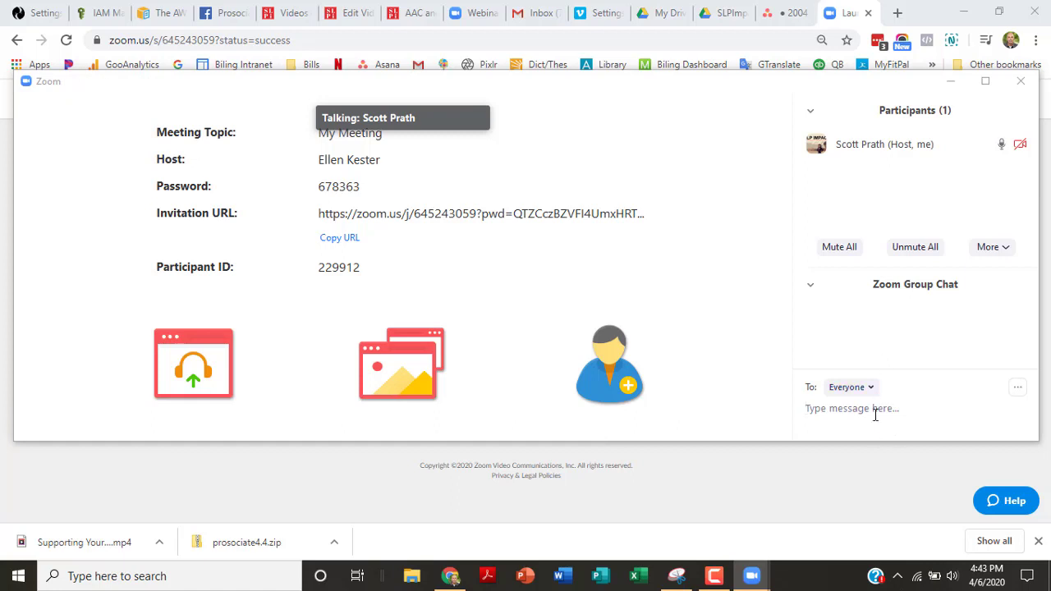
{"action": "type", "text": "Can you hear me?"}
{"action": "key", "text": "Return"}
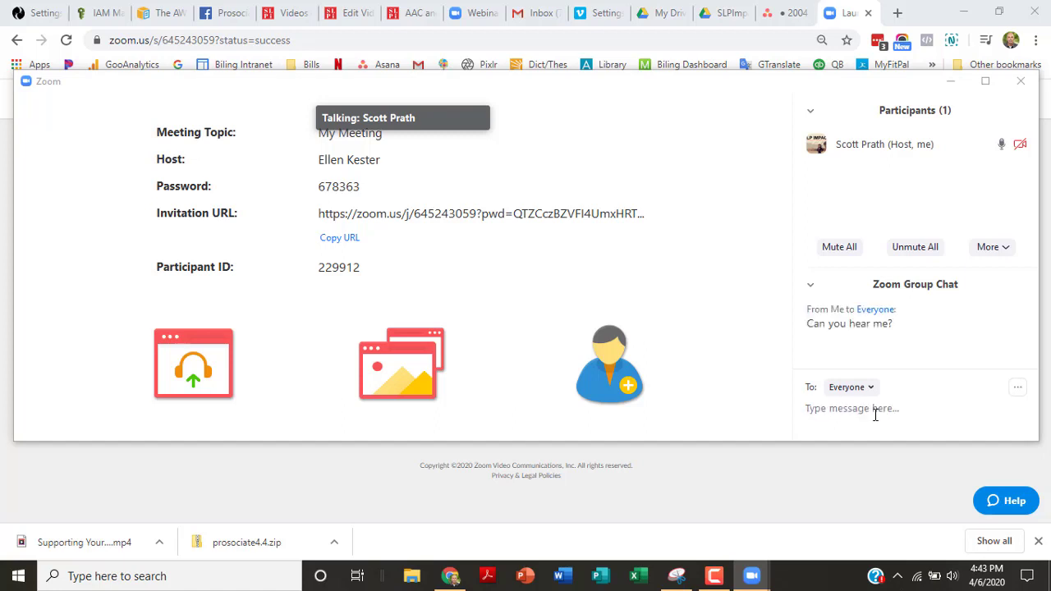
{"action": "mouse_move", "coordinate": [852, 156]}
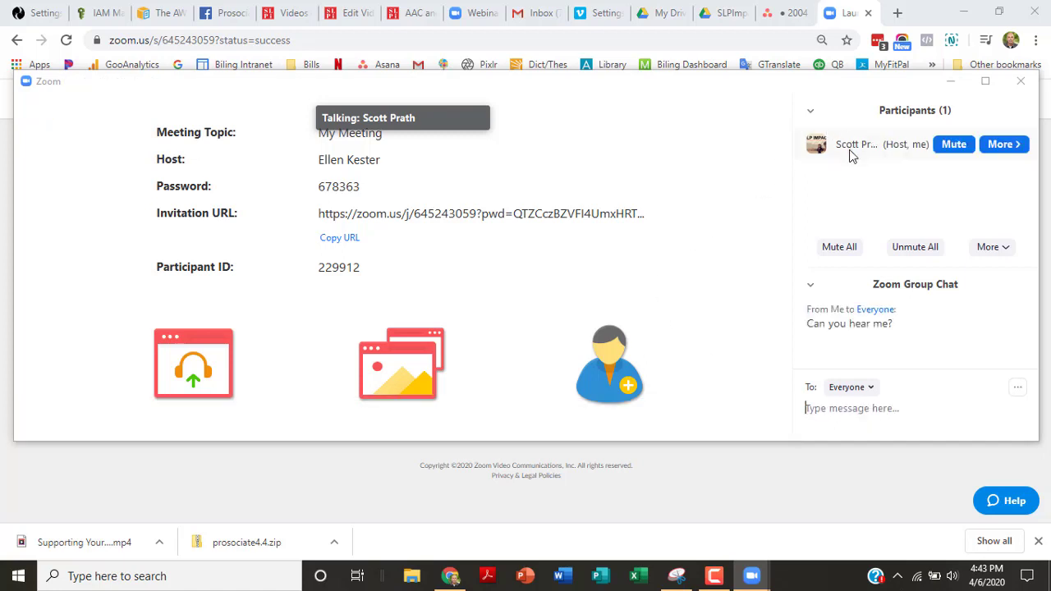
- Share the entire screen with the meeting, with Share computer sound turned off
{"action": "mouse_move", "coordinate": [386, 281]}
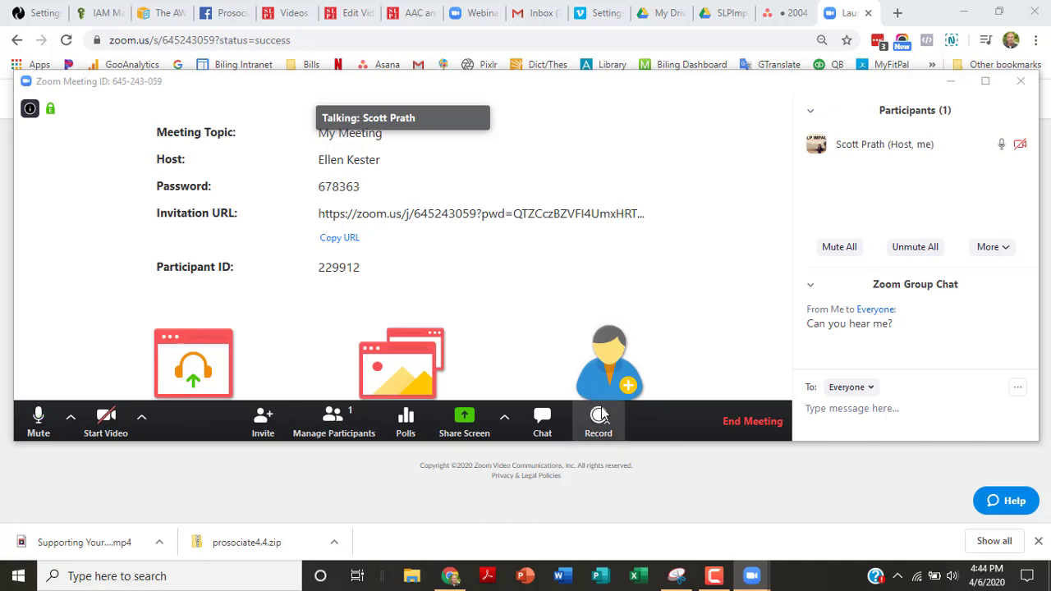
{"action": "left_click", "coordinate": [472, 422]}
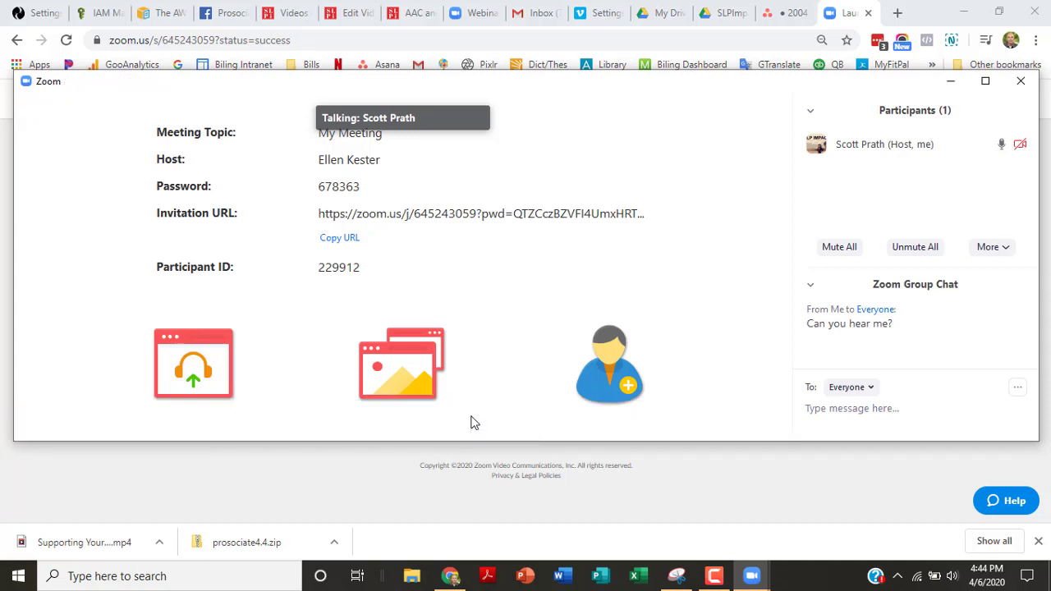
{"action": "mouse_move", "coordinate": [469, 374]}
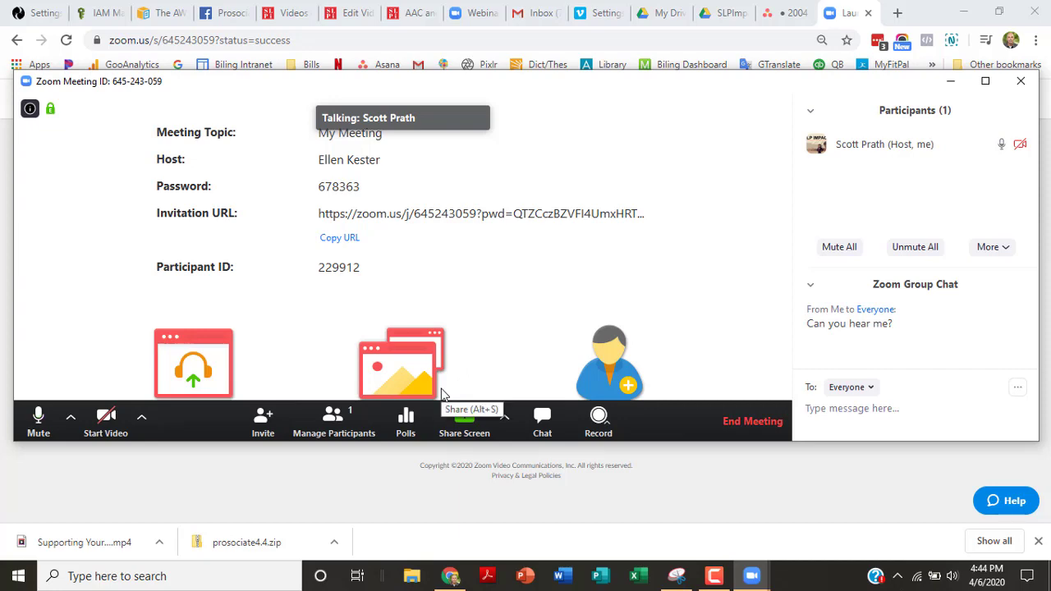
{"action": "left_click", "coordinate": [464, 421]}
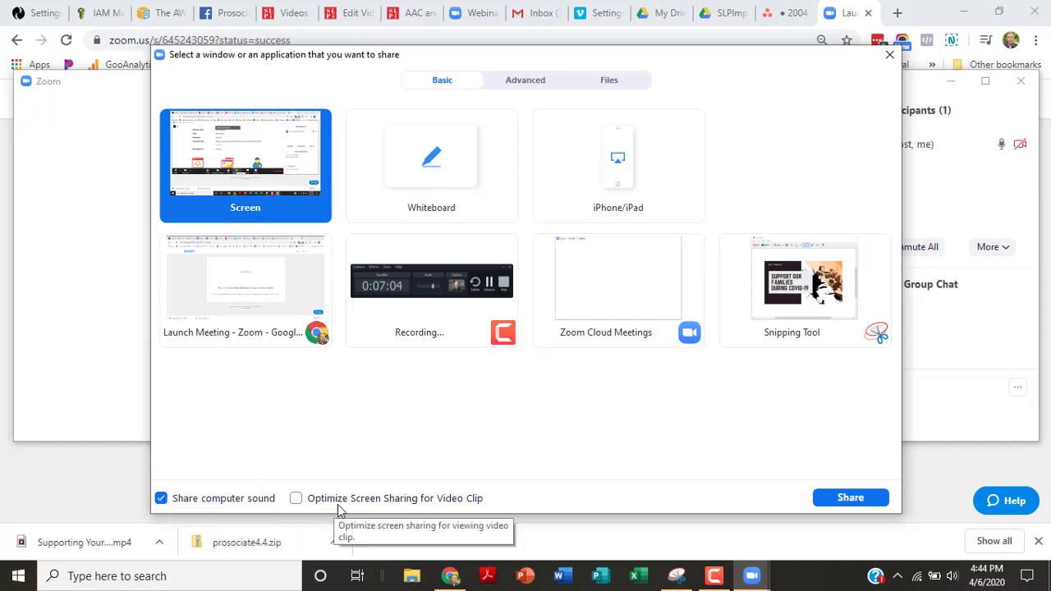
{"action": "left_click", "coordinate": [161, 499]}
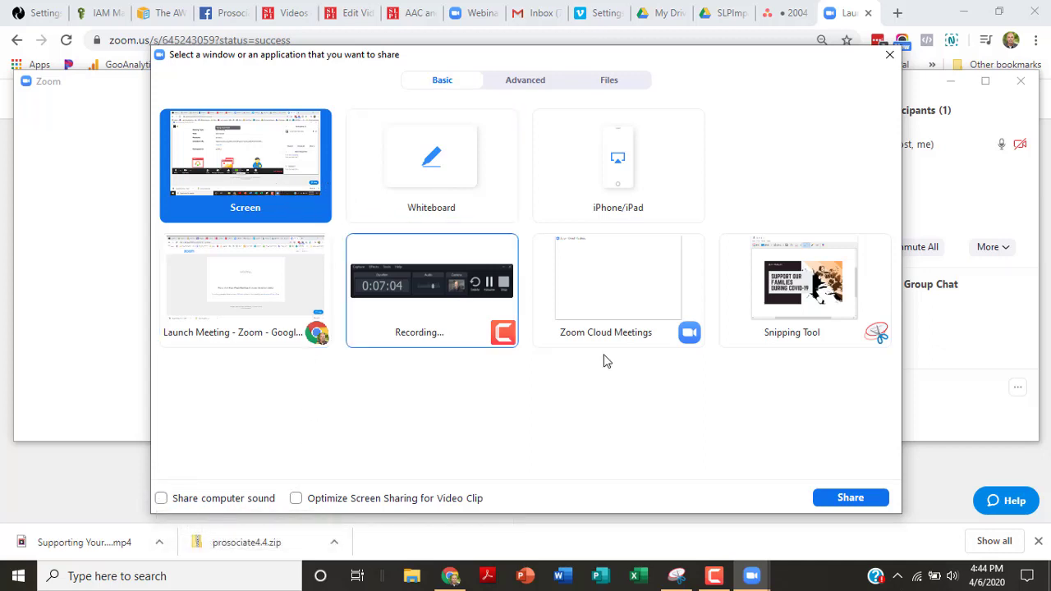
{"action": "left_click", "coordinate": [849, 499]}
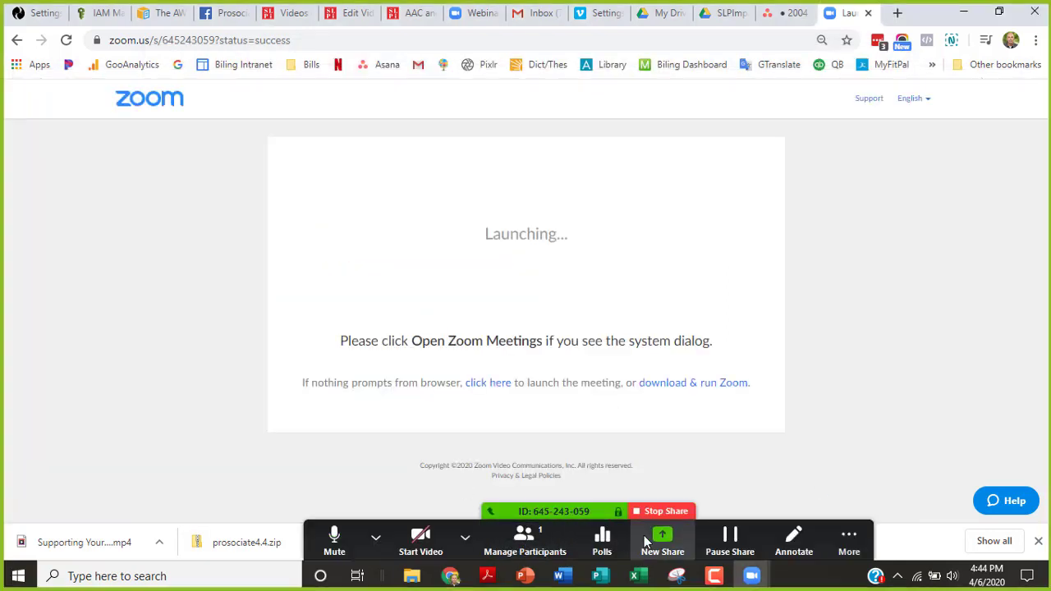
{"action": "left_click", "coordinate": [376, 538]}
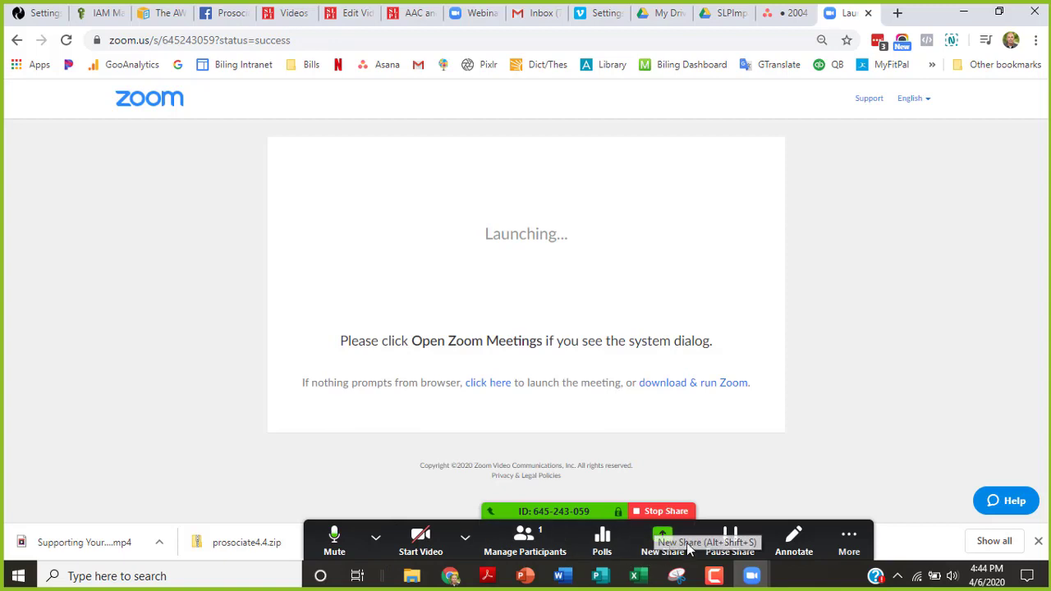
{"action": "left_click", "coordinate": [854, 544]}
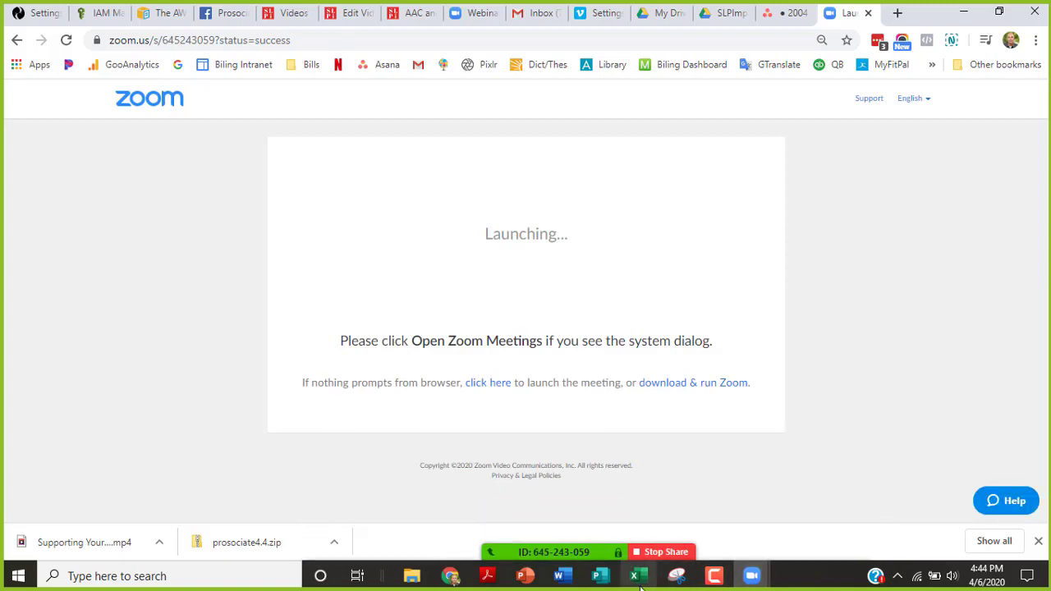
{"action": "mouse_move", "coordinate": [449, 579]}
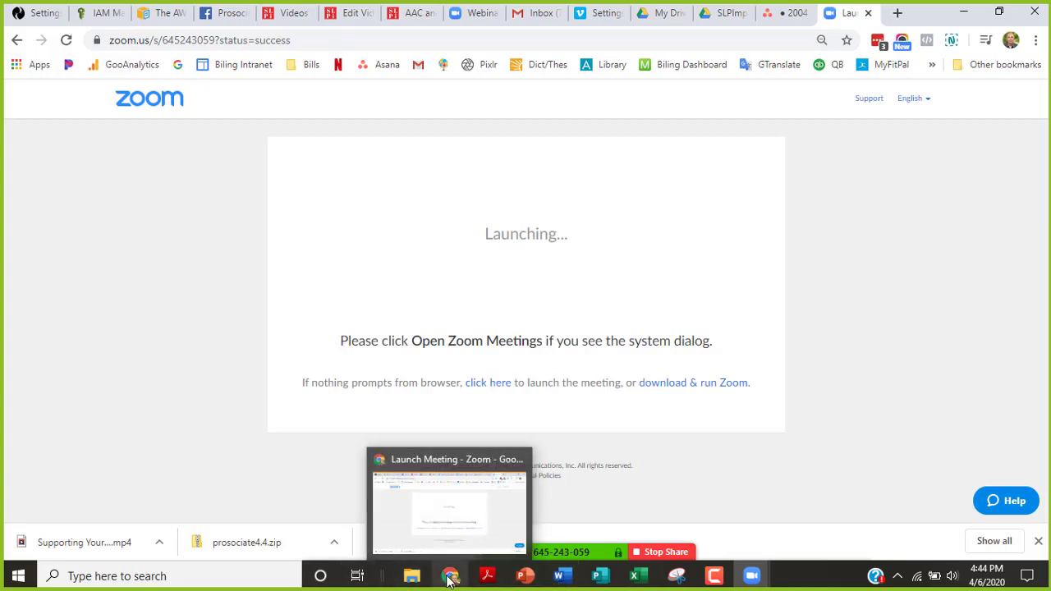
{"action": "mouse_move", "coordinate": [624, 552]}
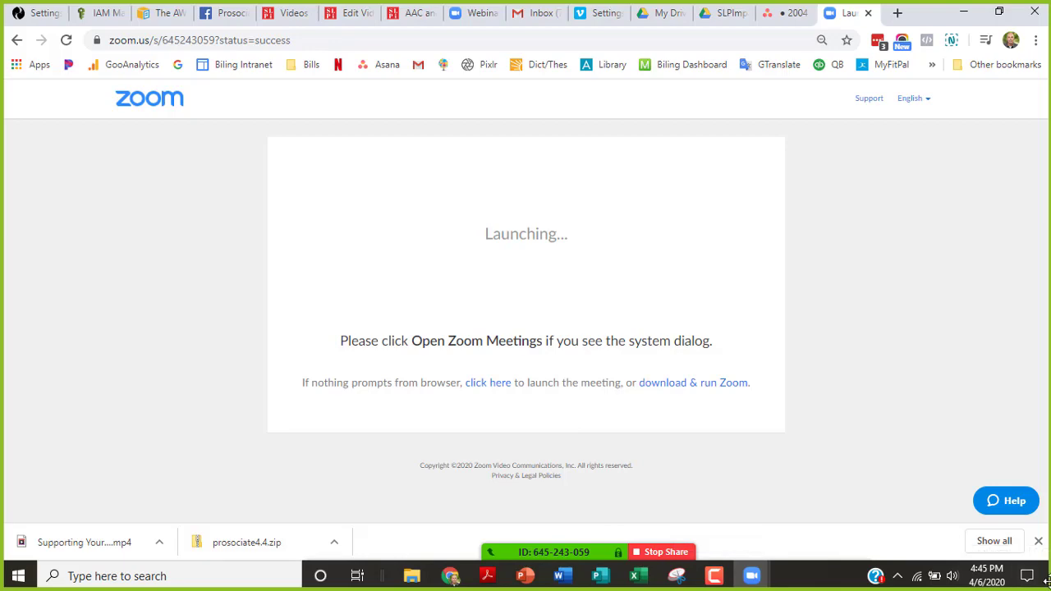
- Bring the Snipping Tool window with the SLP Impact image to the front of the shared screen
{"action": "key", "text": "alt+Tab"}
{"action": "key", "text": "alt+Tab"}
{"action": "key", "text": "alt+Tab"}
{"action": "key", "text": "alt+Tab"}
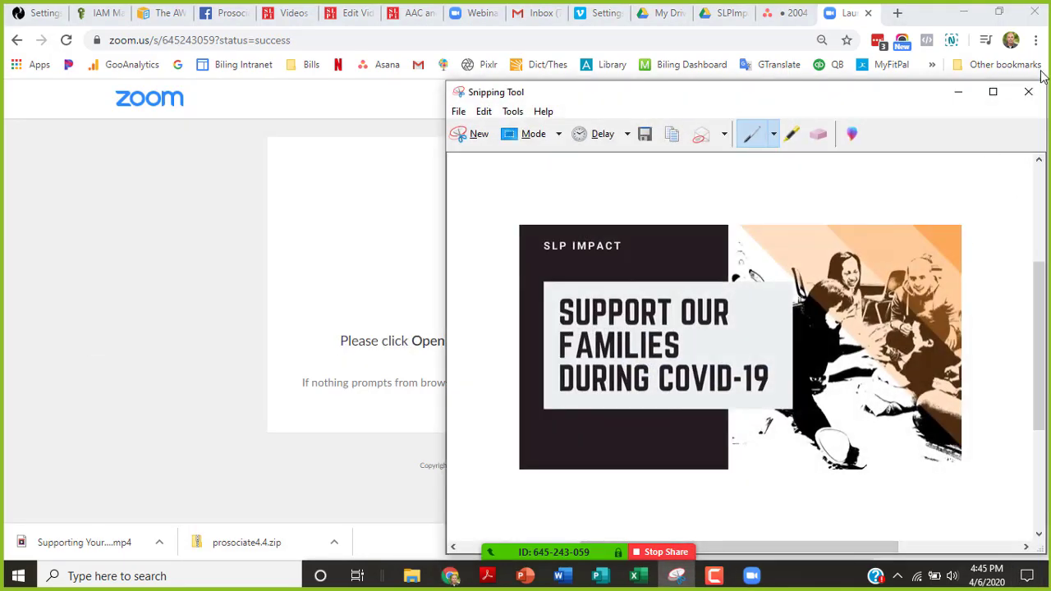
- Close the Snipping Tool and restore the browser window to a smaller size on the desktop
{"action": "left_click", "coordinate": [1028, 91]}
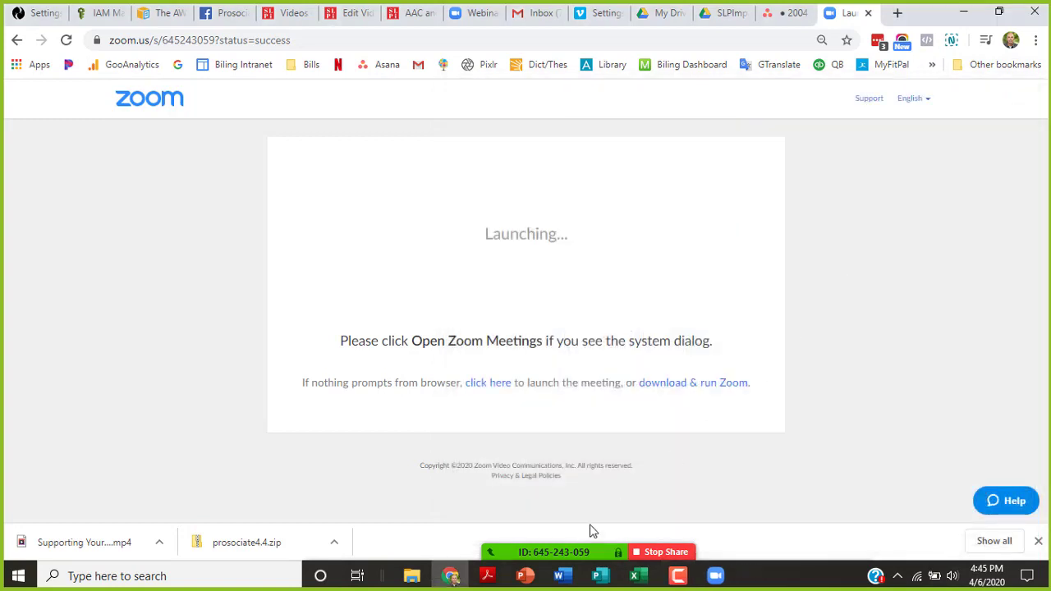
{"action": "left_click", "coordinate": [1028, 576]}
{"action": "left_click", "coordinate": [625, 138]}
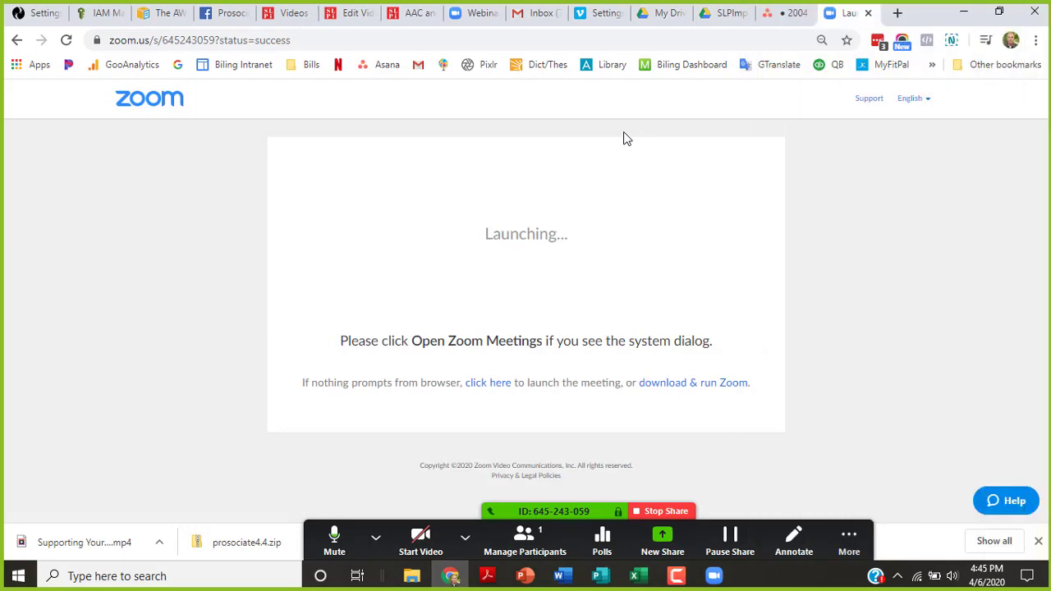
{"action": "left_click", "coordinate": [999, 12]}
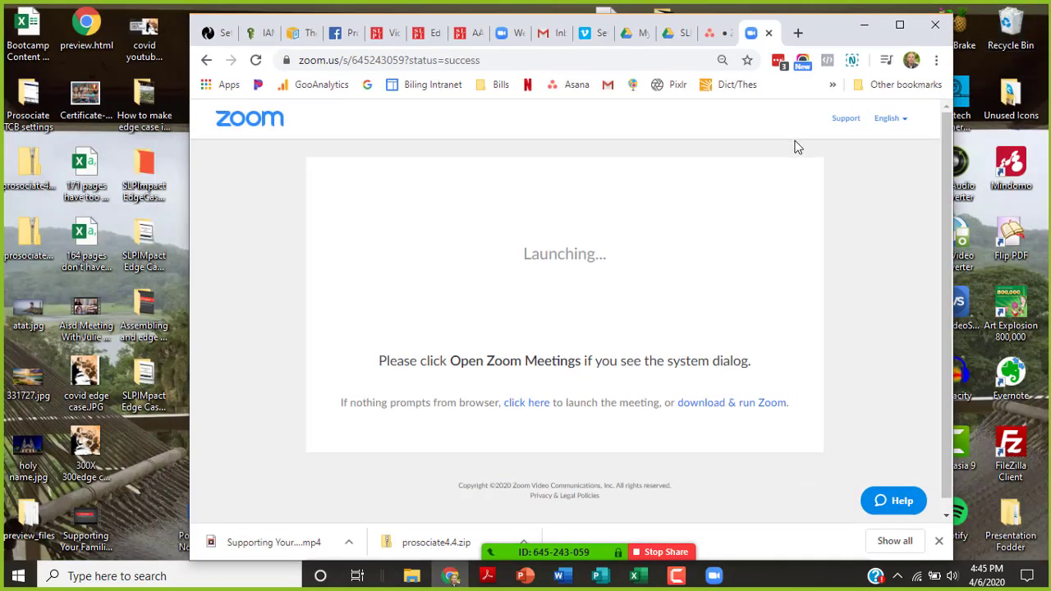
- Switch to PowerPoint and open the recent presentation "2005 SLPi Masterclass EF 201 Motivation self direction.pptx"
{"action": "left_click", "coordinate": [526, 576]}
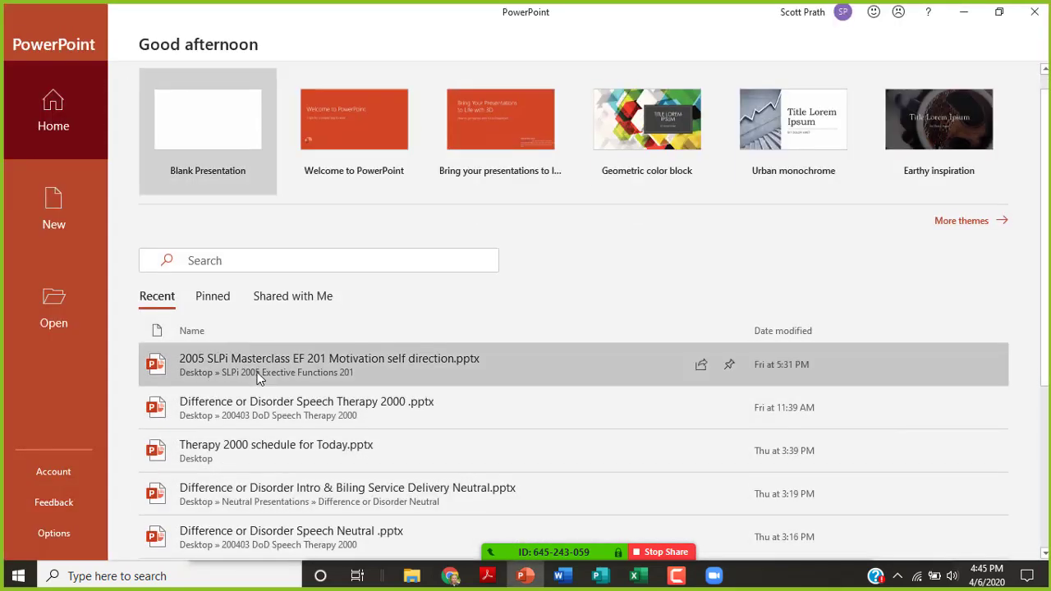
{"action": "scroll", "coordinate": [305, 403], "scroll_direction": "down", "scroll_amount": 1}
{"action": "scroll", "coordinate": [317, 407], "scroll_direction": "down", "scroll_amount": 2}
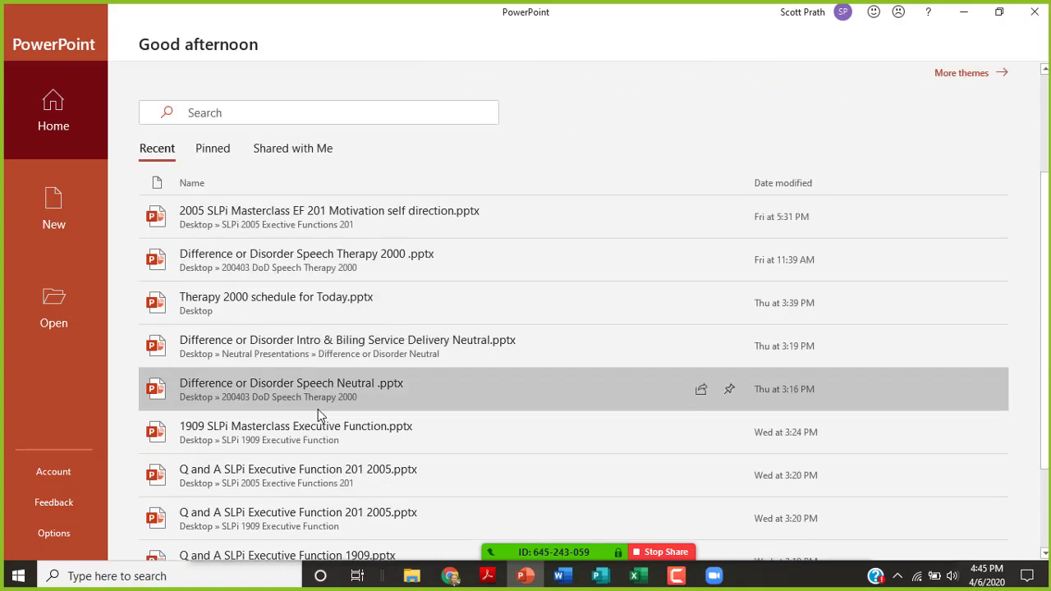
{"action": "left_click", "coordinate": [361, 146]}
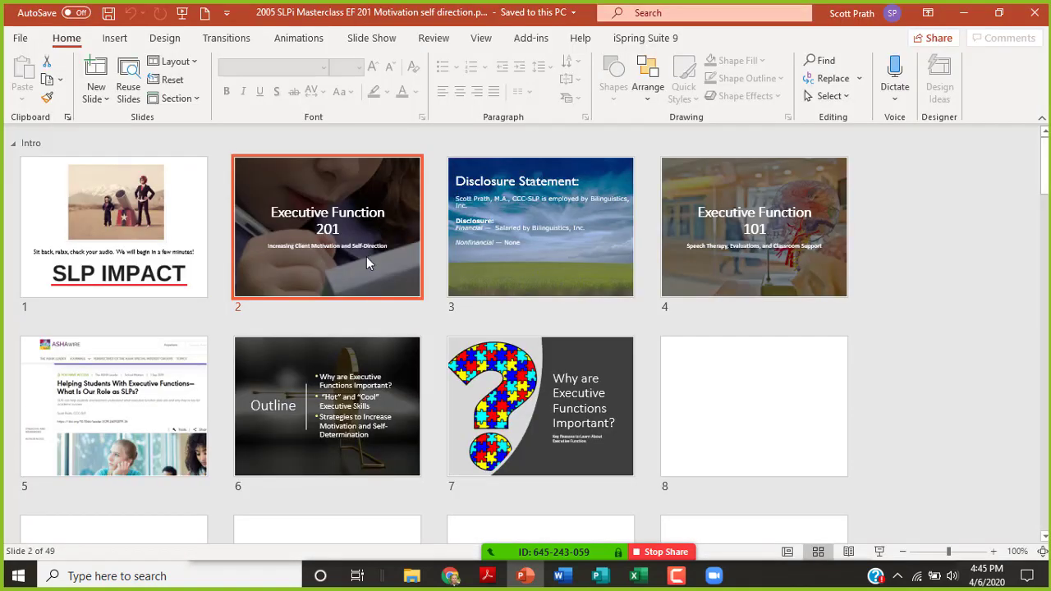
- Preview the slide show from the Executive Function 201 slide, and return to the slide sorter view
{"action": "scroll", "coordinate": [486, 268], "scroll_direction": "down", "scroll_amount": 3}
{"action": "scroll", "coordinate": [486, 273], "scroll_direction": "up", "scroll_amount": 3}
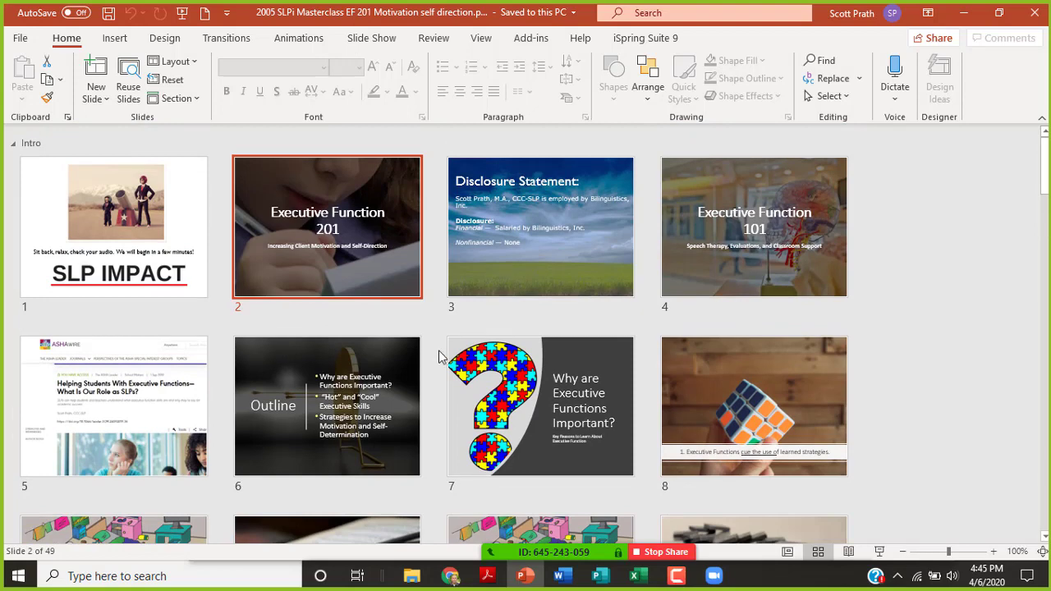
{"action": "left_click", "coordinate": [879, 552]}
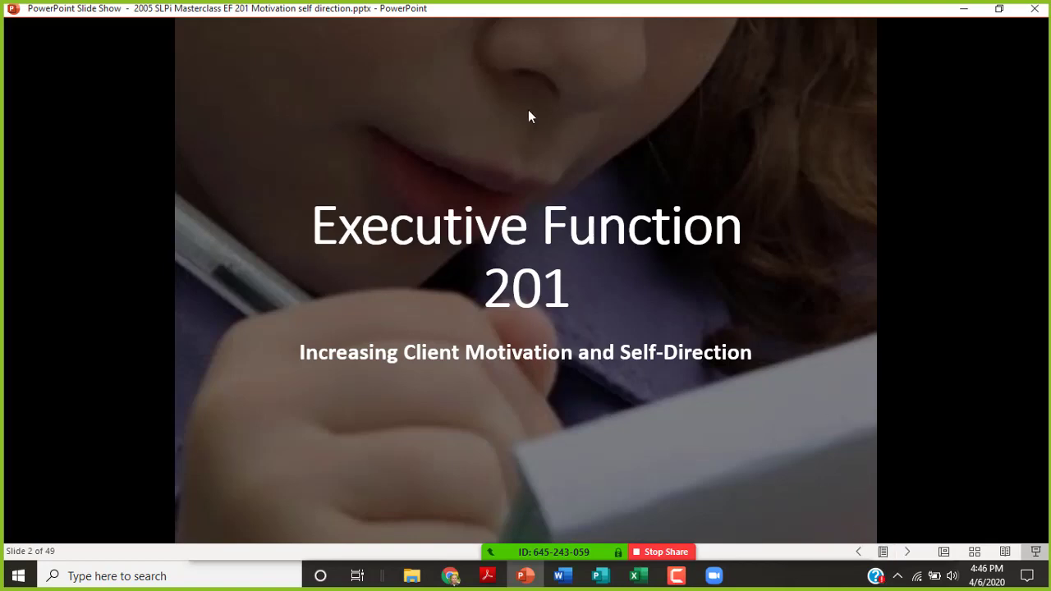
{"action": "left_click", "coordinate": [975, 551]}
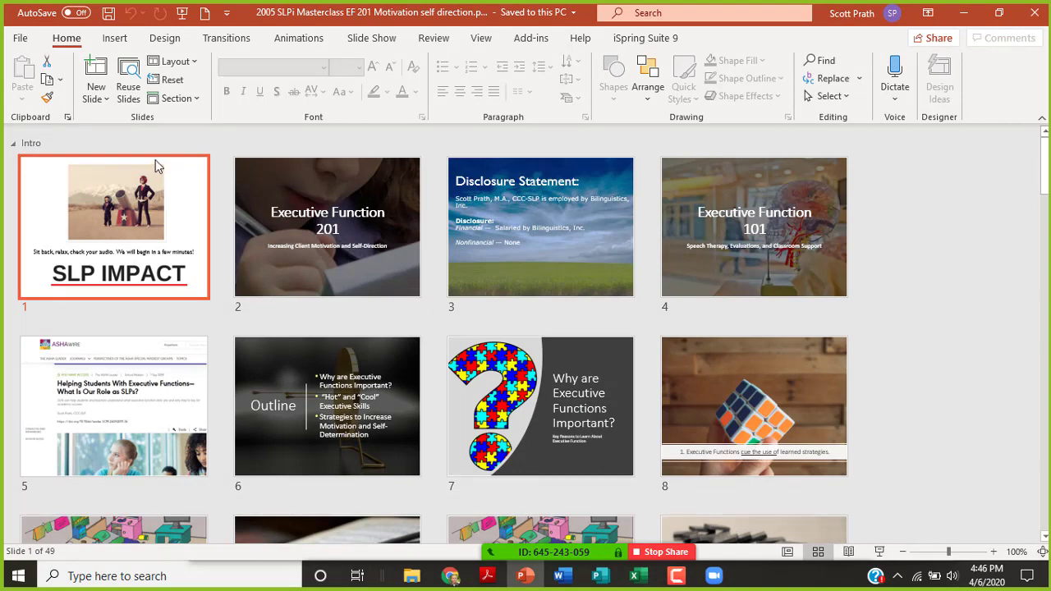
- Set the slide show's show type to Browsed by an individual (window)
{"action": "left_click", "coordinate": [390, 41]}
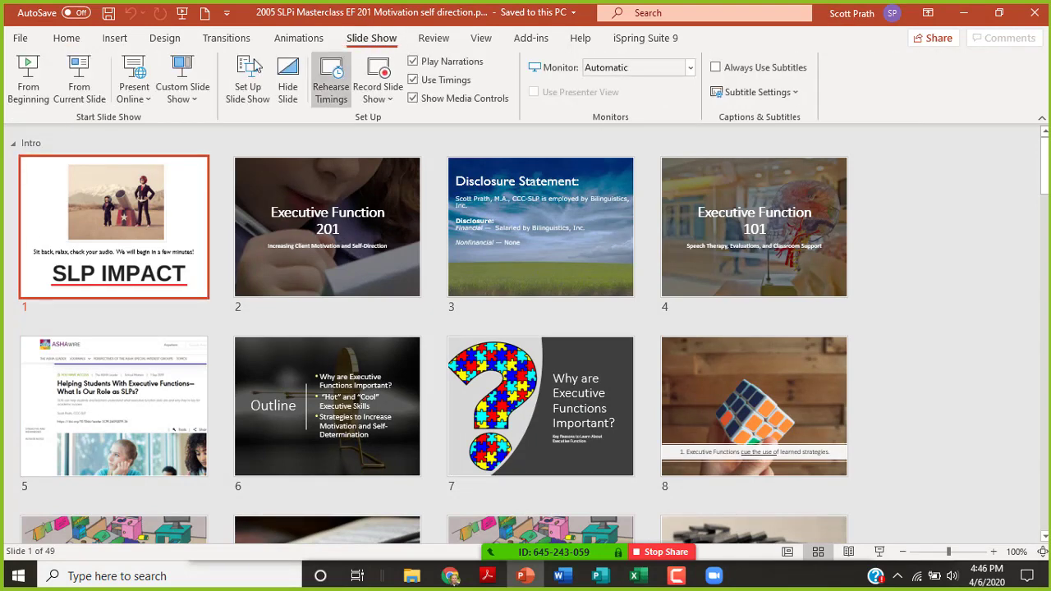
{"action": "left_click", "coordinate": [248, 86]}
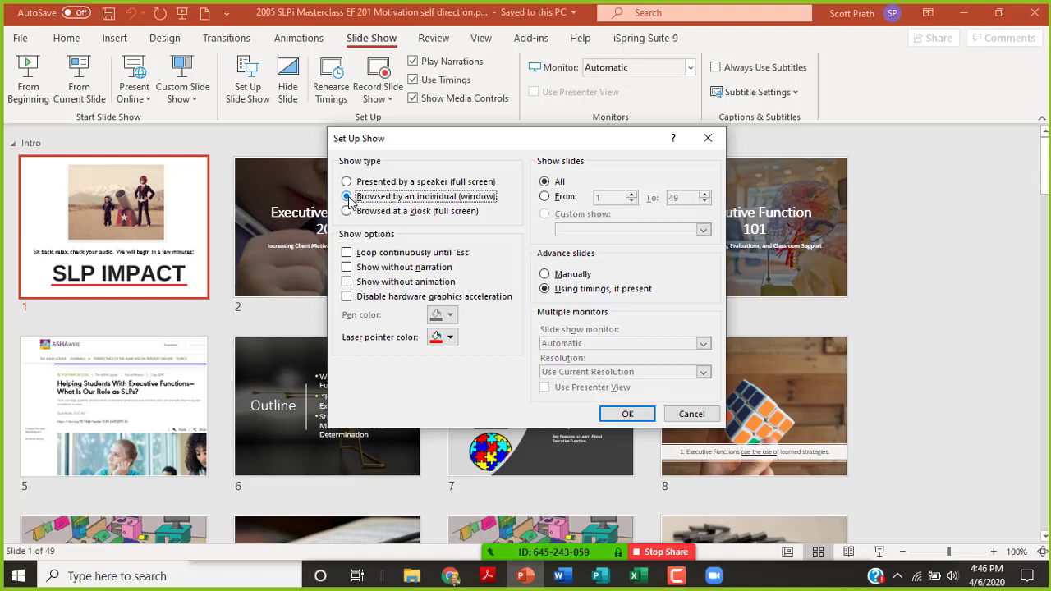
{"action": "left_click", "coordinate": [631, 413]}
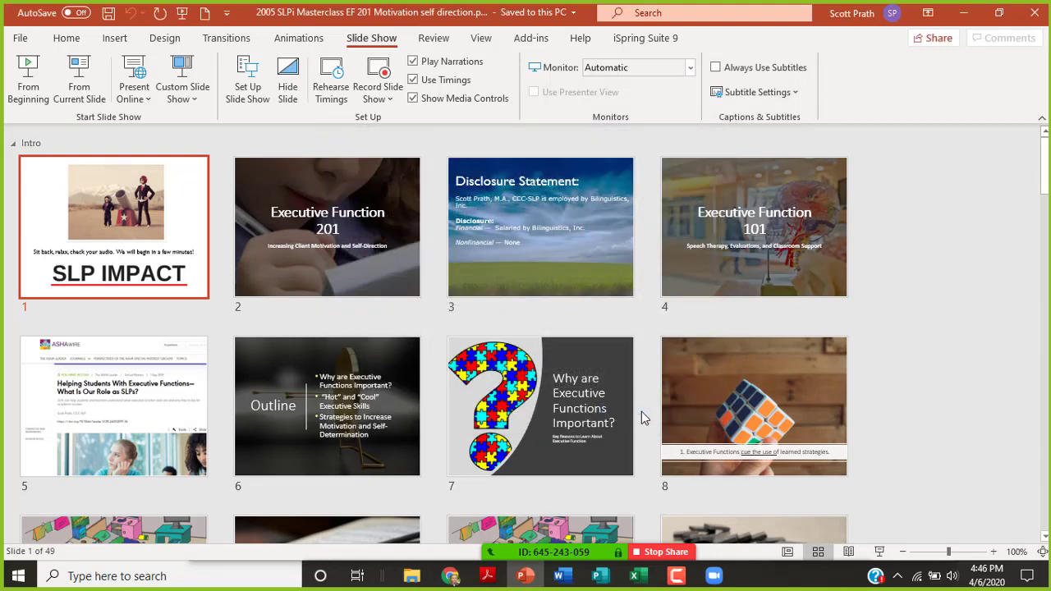
- Restore the presentation to a smaller window and run its slide show there from slide 1, advancing to the Executive Function 201 slide
{"action": "left_click", "coordinate": [998, 12]}
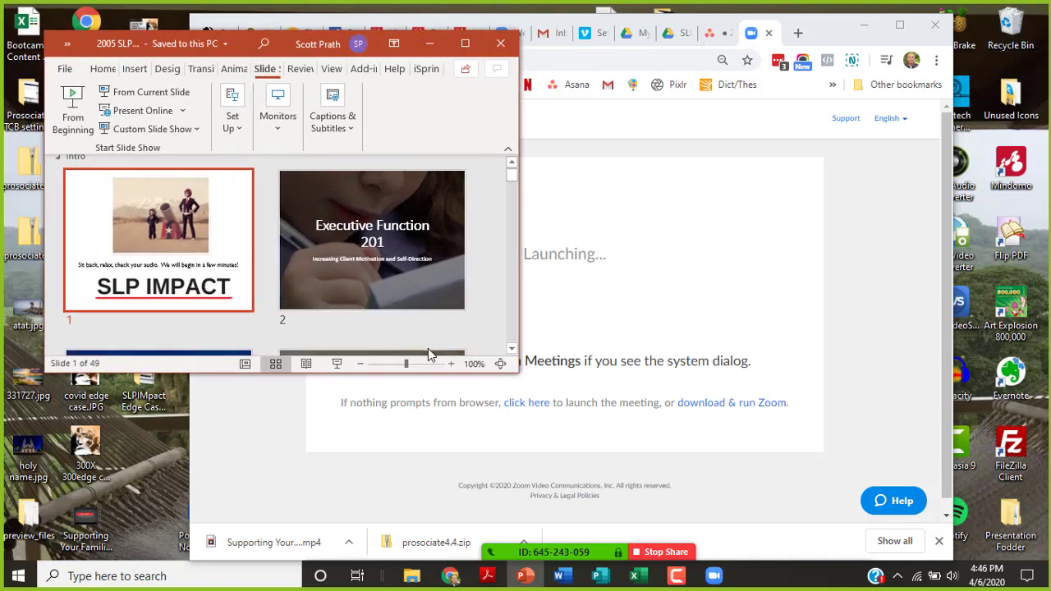
{"action": "left_click", "coordinate": [335, 363]}
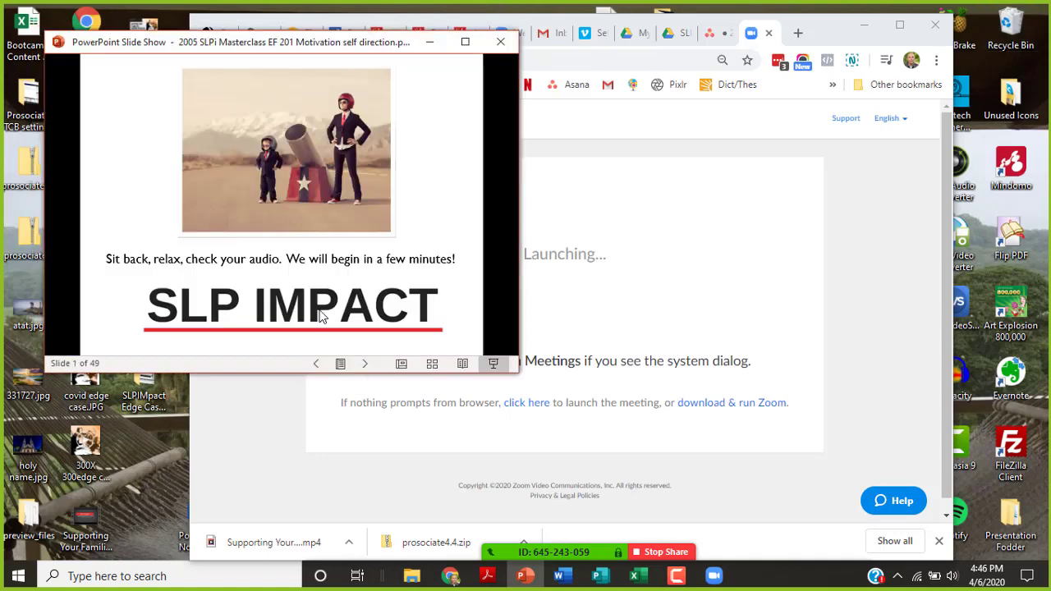
{"action": "left_click", "coordinate": [321, 254]}
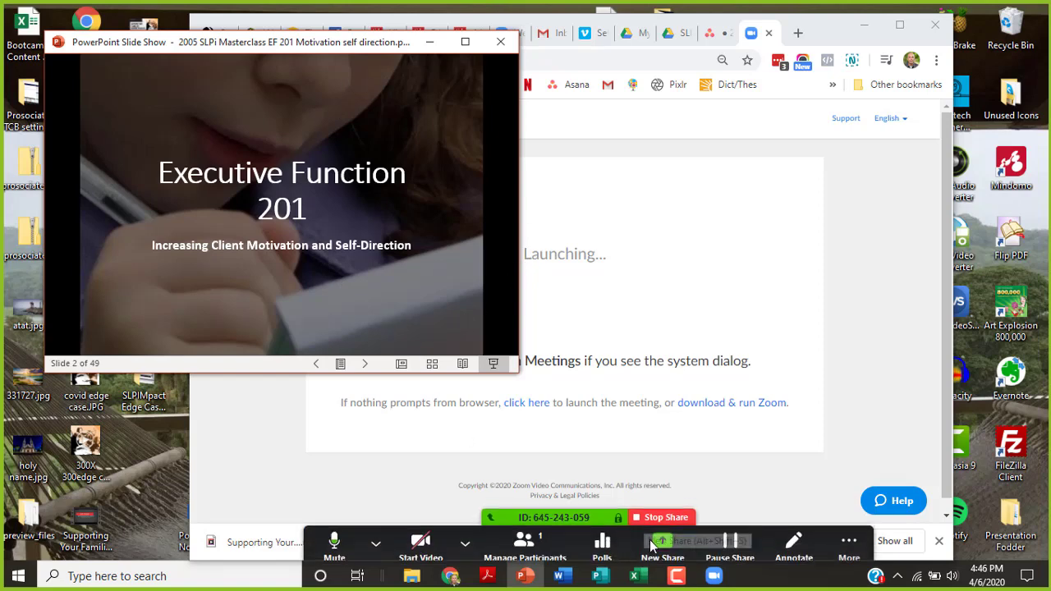
- Start a new share of only the PowerPoint Slide Show window, without computer sound
{"action": "left_click", "coordinate": [653, 533]}
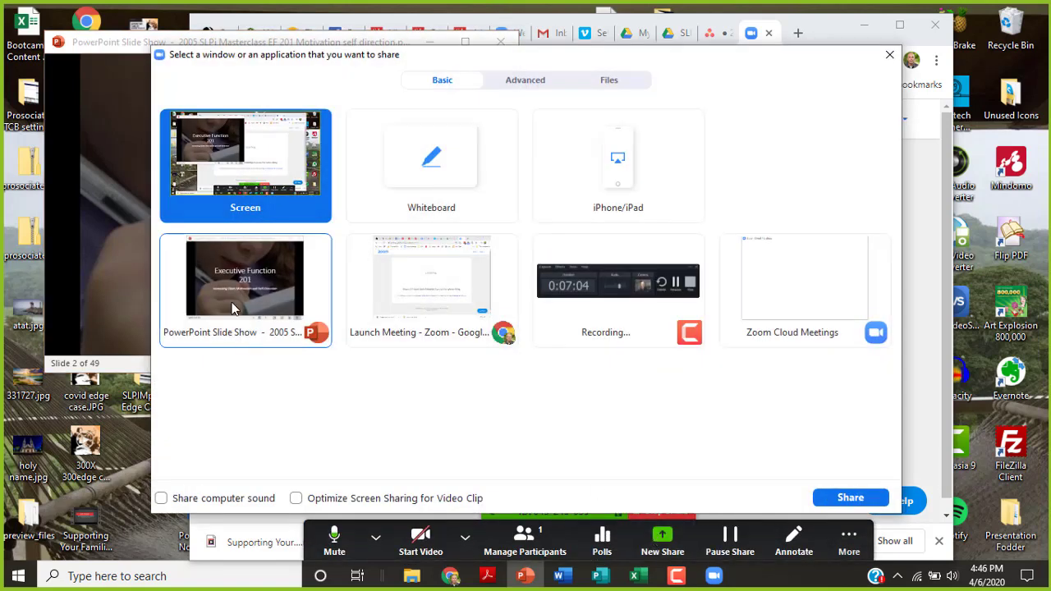
{"action": "left_click", "coordinate": [238, 304]}
{"action": "left_click", "coordinate": [849, 499]}
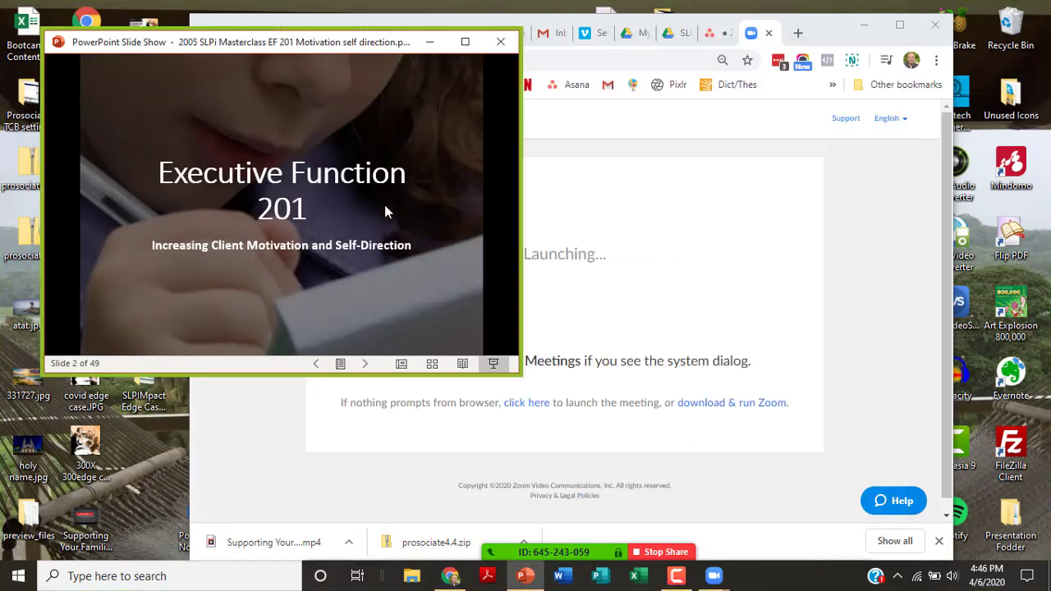
- Show the meeting's participants list and place its window beside the shared slide show
{"action": "mouse_move", "coordinate": [579, 555]}
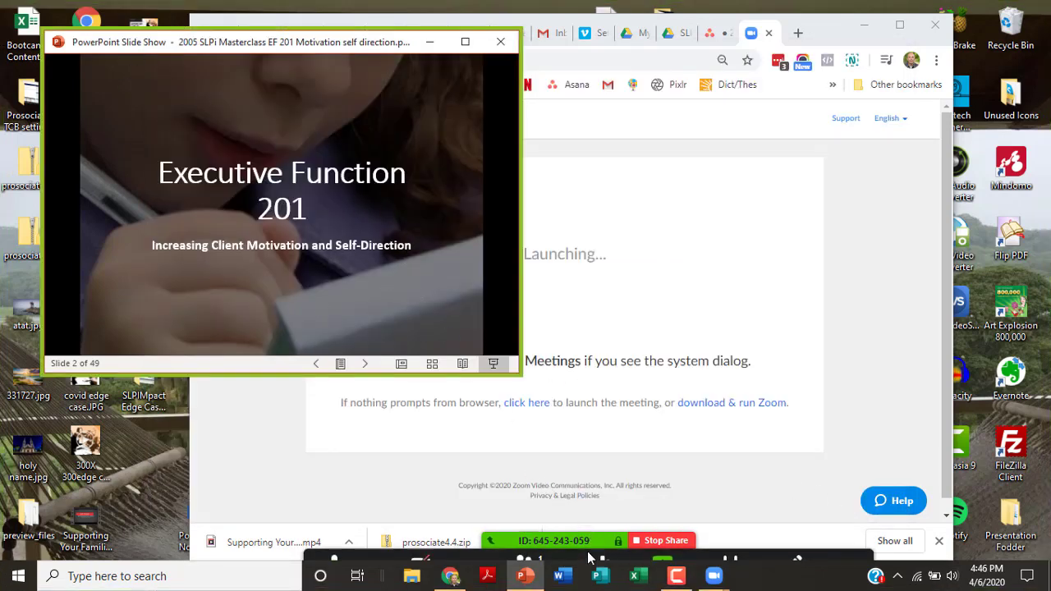
{"action": "left_click", "coordinate": [529, 540]}
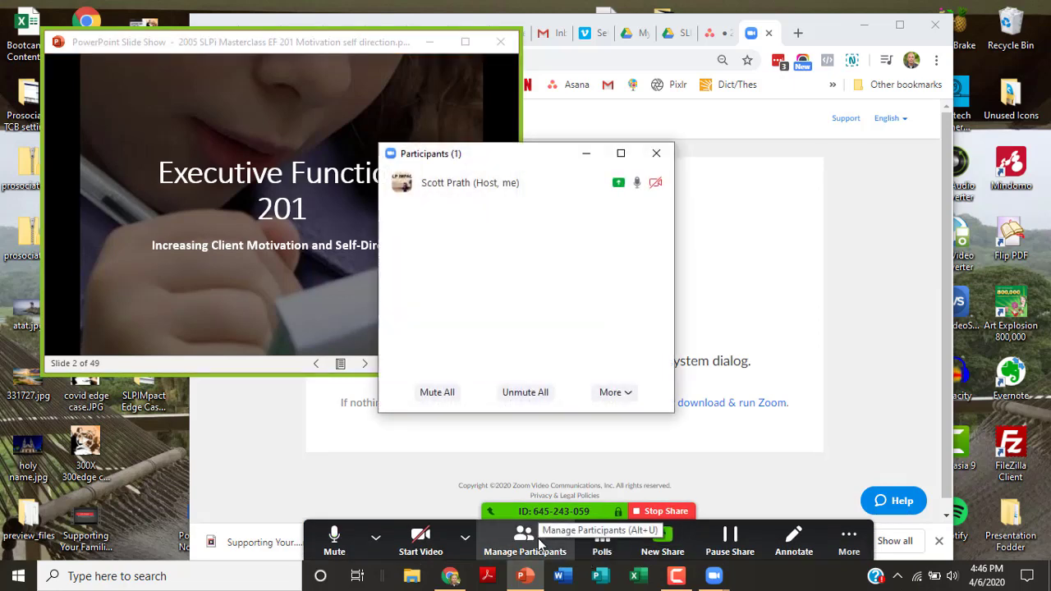
{"action": "left_click_drag", "start_coordinate": [563, 157], "coordinate": [789, 36]}
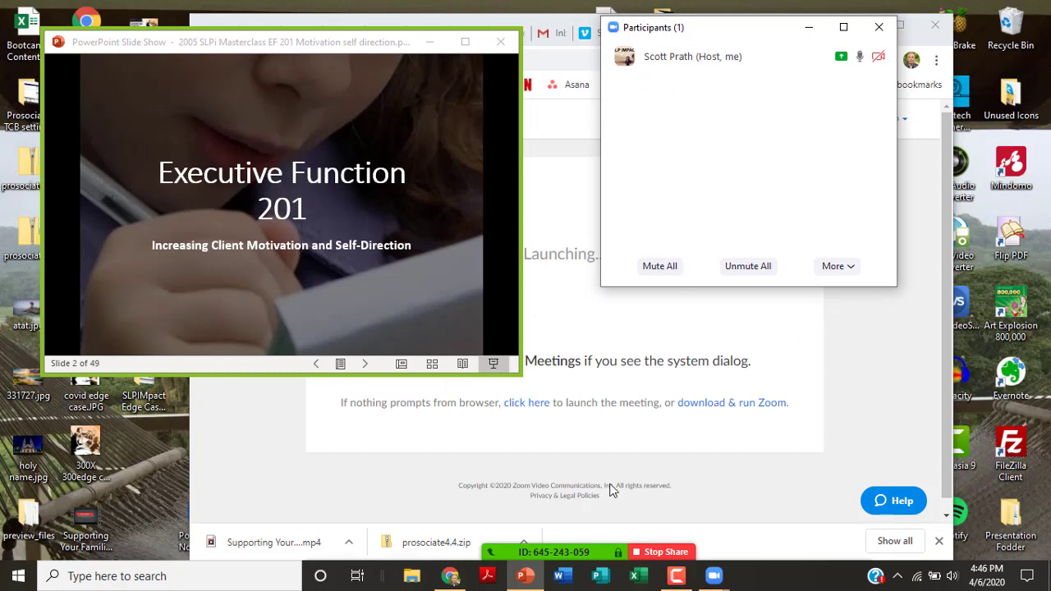
- Open the meeting chat, place it below the participants list, and shorten the Participants window so it covers less of the chat
{"action": "mouse_move", "coordinate": [514, 581]}
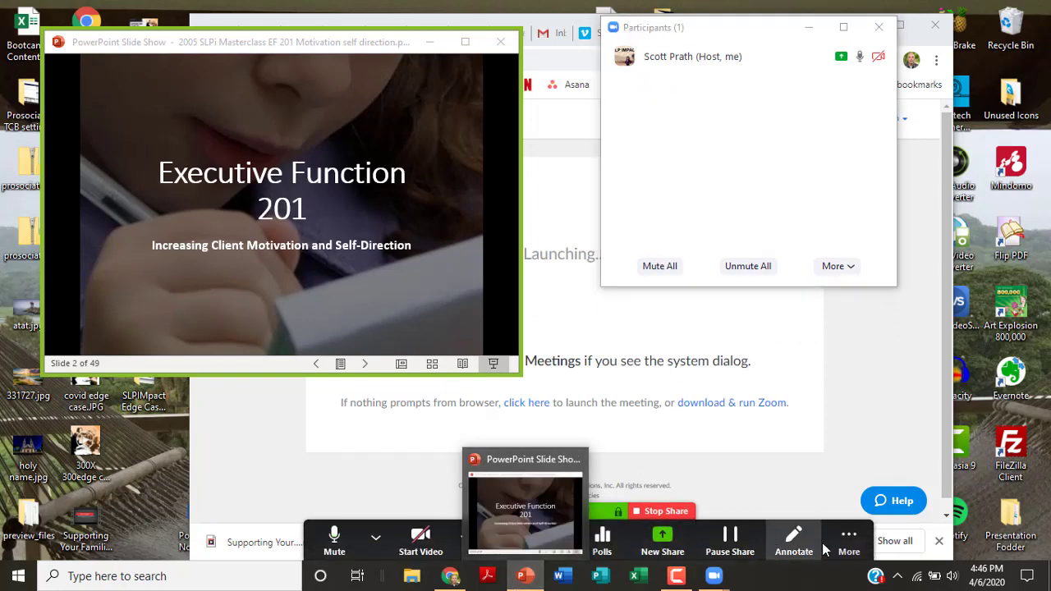
{"action": "left_click", "coordinate": [849, 543]}
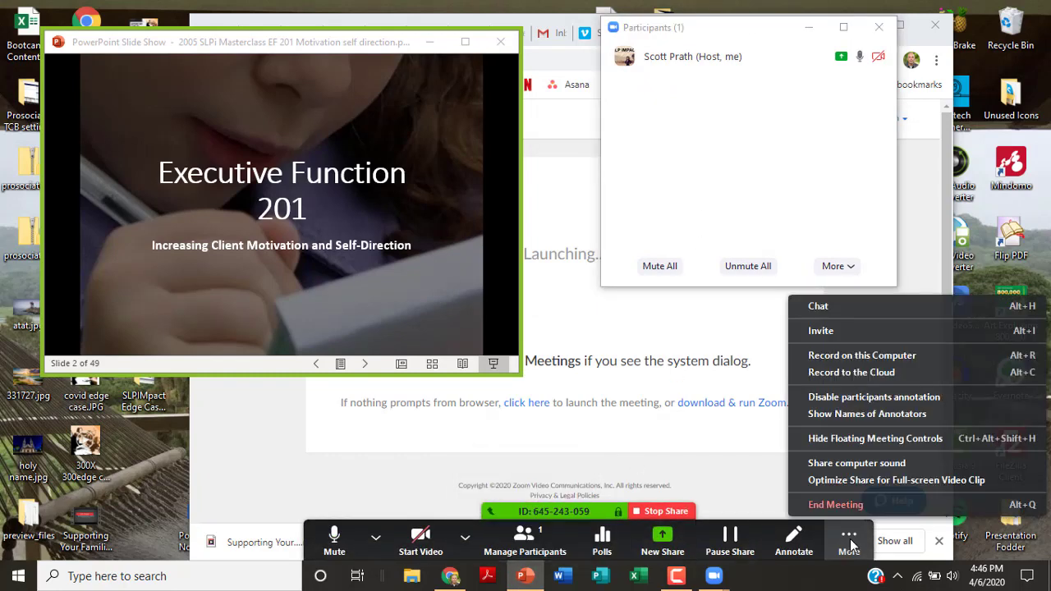
{"action": "left_click", "coordinate": [818, 306]}
{"action": "left_click_drag", "start_coordinate": [473, 149], "coordinate": [704, 273]}
{"action": "left_click", "coordinate": [690, 179]}
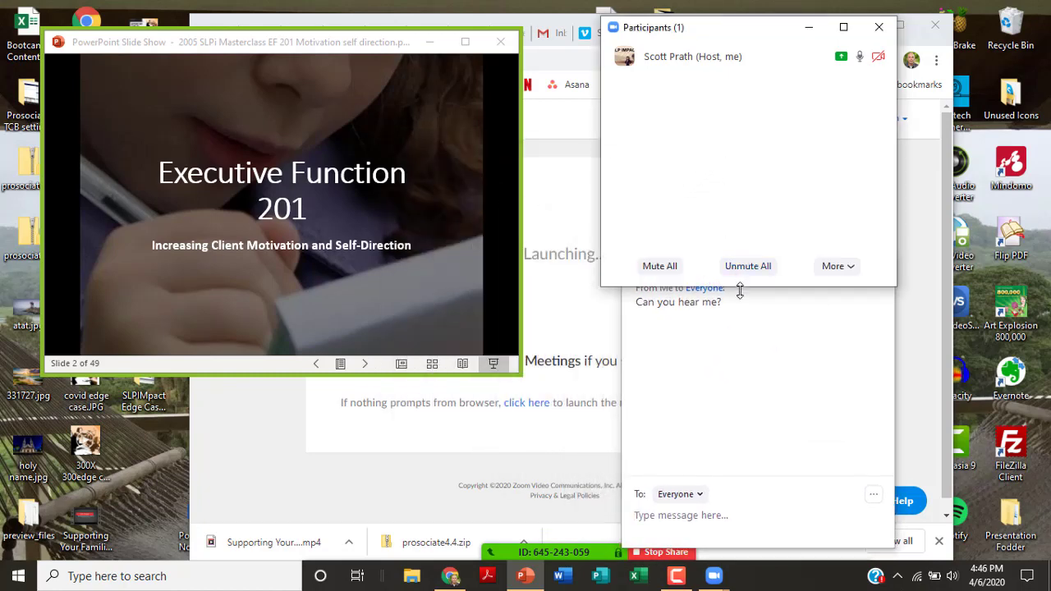
{"action": "left_click_drag", "start_coordinate": [742, 286], "coordinate": [743, 270]}
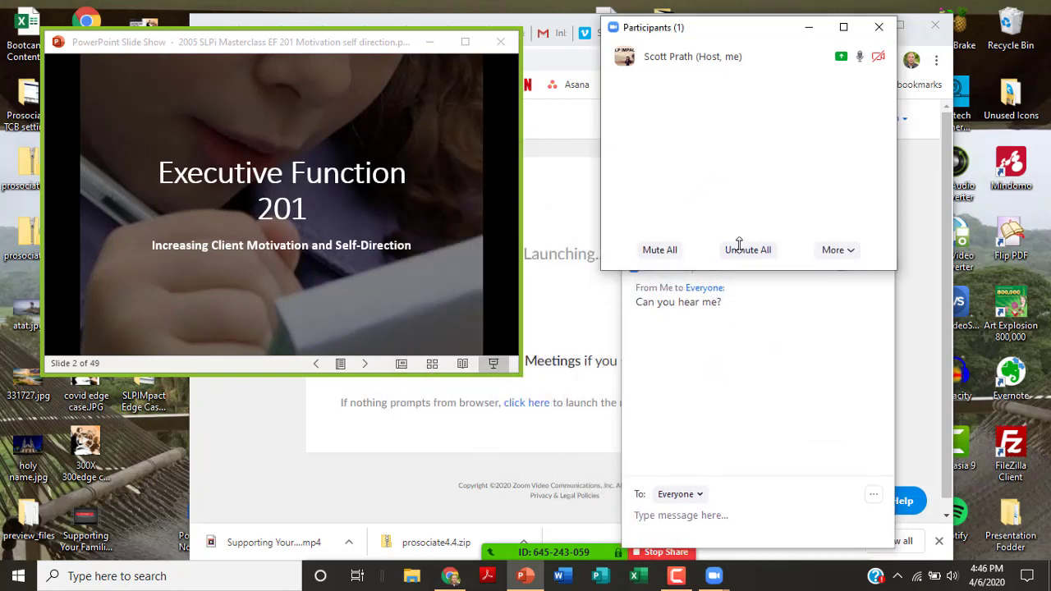